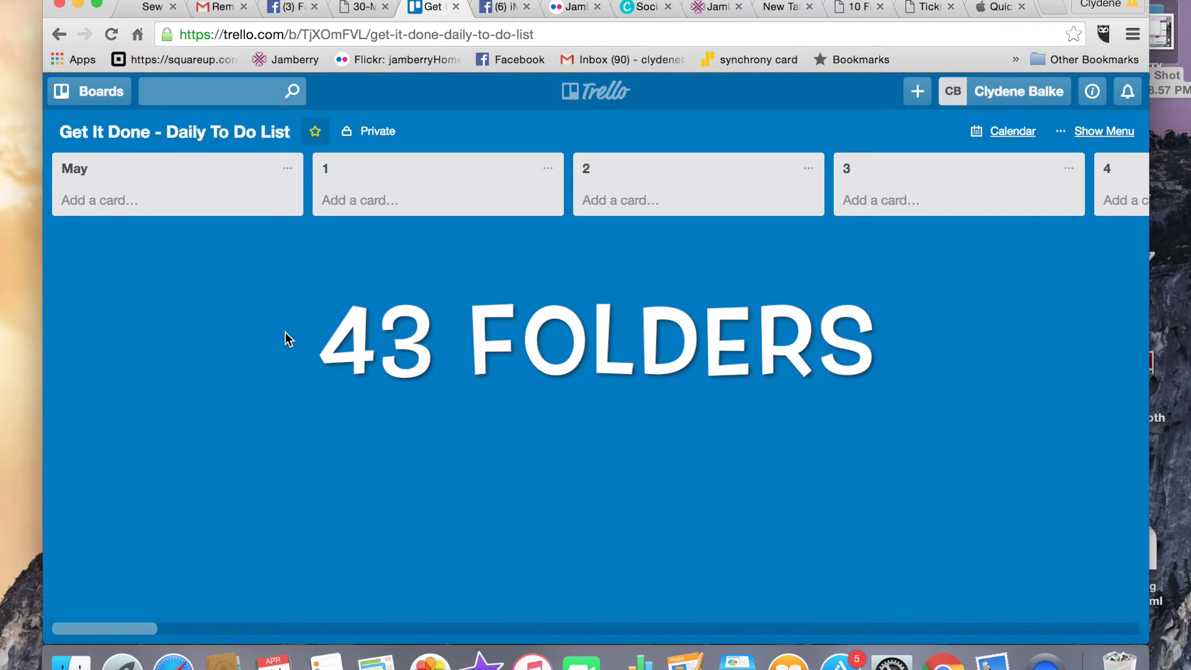
Read the Tickler File article's description of 43 folders: 12 monthly and 31 daily.
left_click(929, 9)
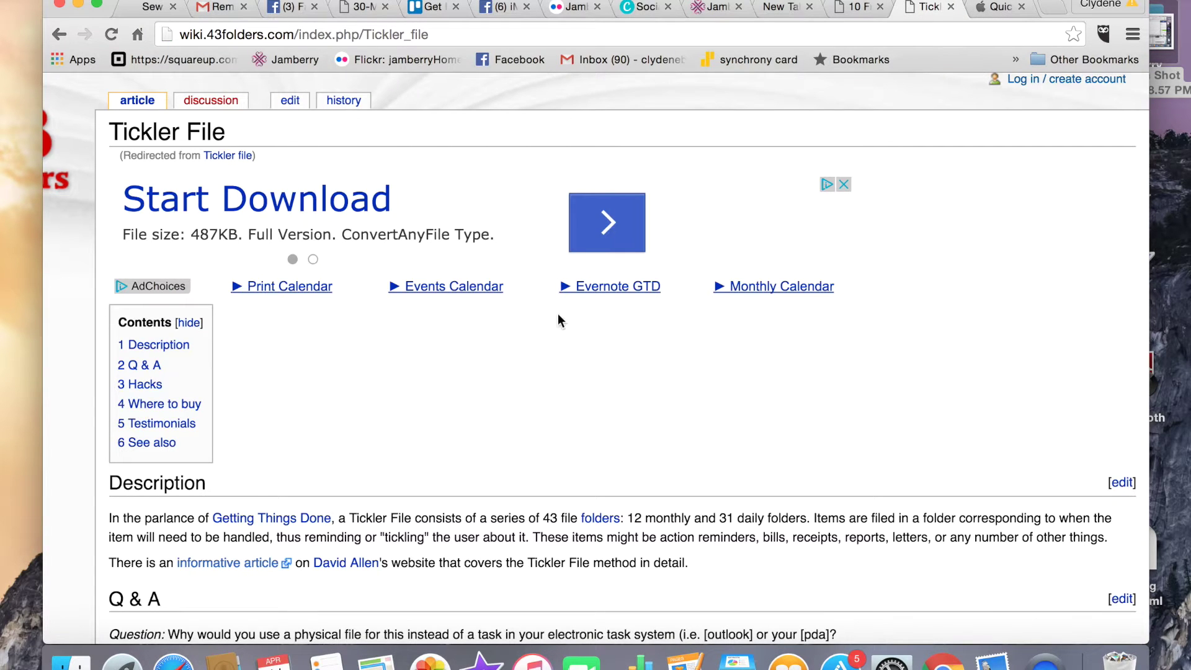
scroll(587, 370, "down", 5)
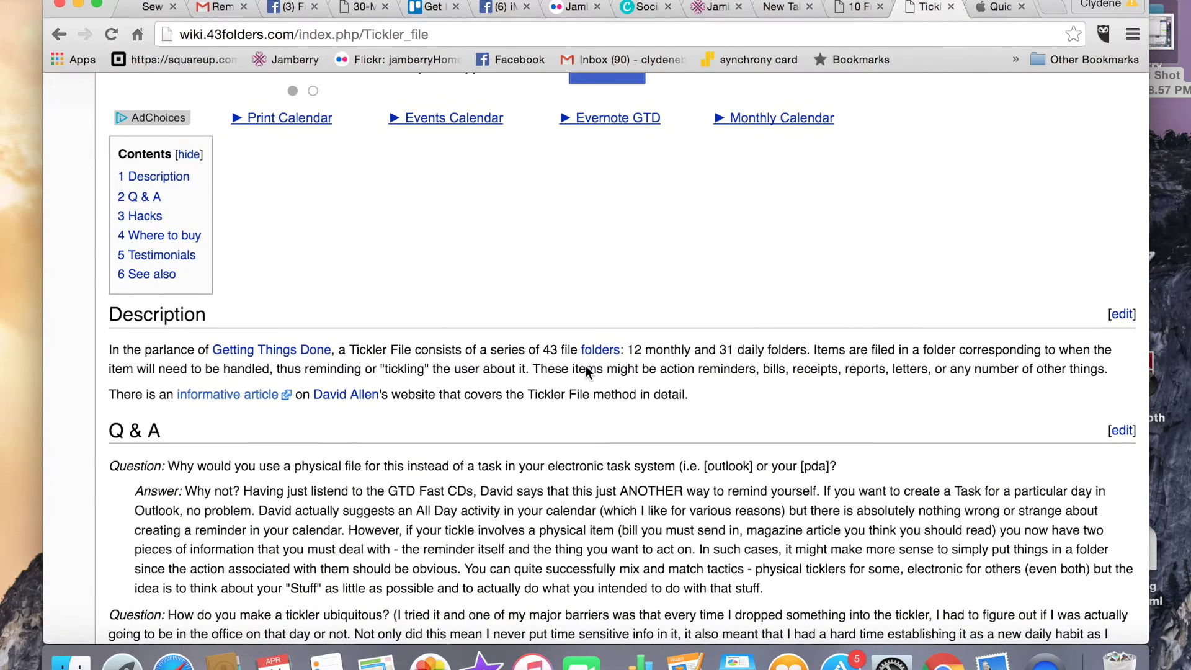
scroll(586, 369, "up", 5)
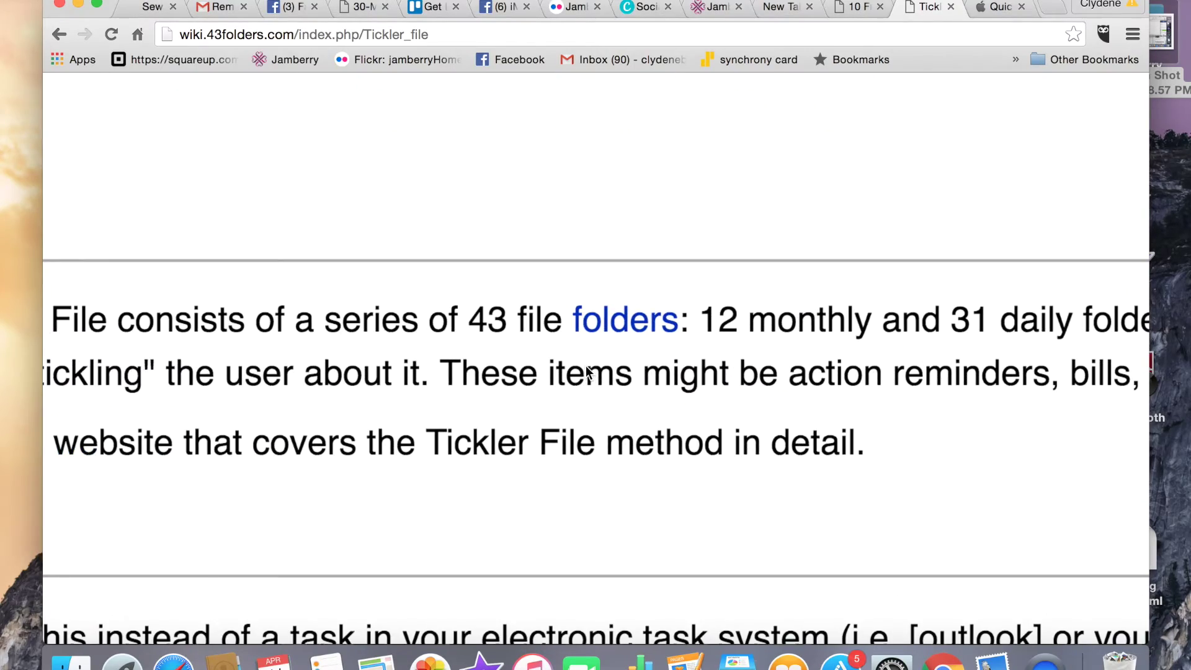
scroll(586, 369, "down", 3)
scroll(586, 369, "up", 2)
scroll(585, 365, "down", 3)
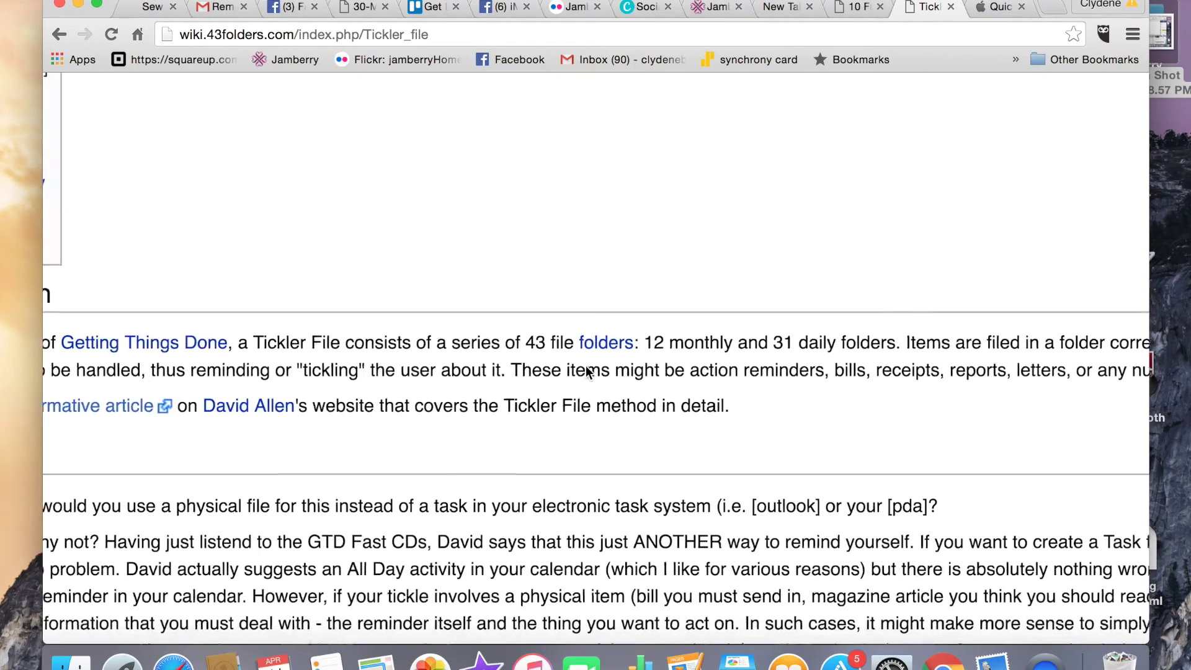
scroll(586, 365, "down", 2)
scroll(585, 367, "left", 3)
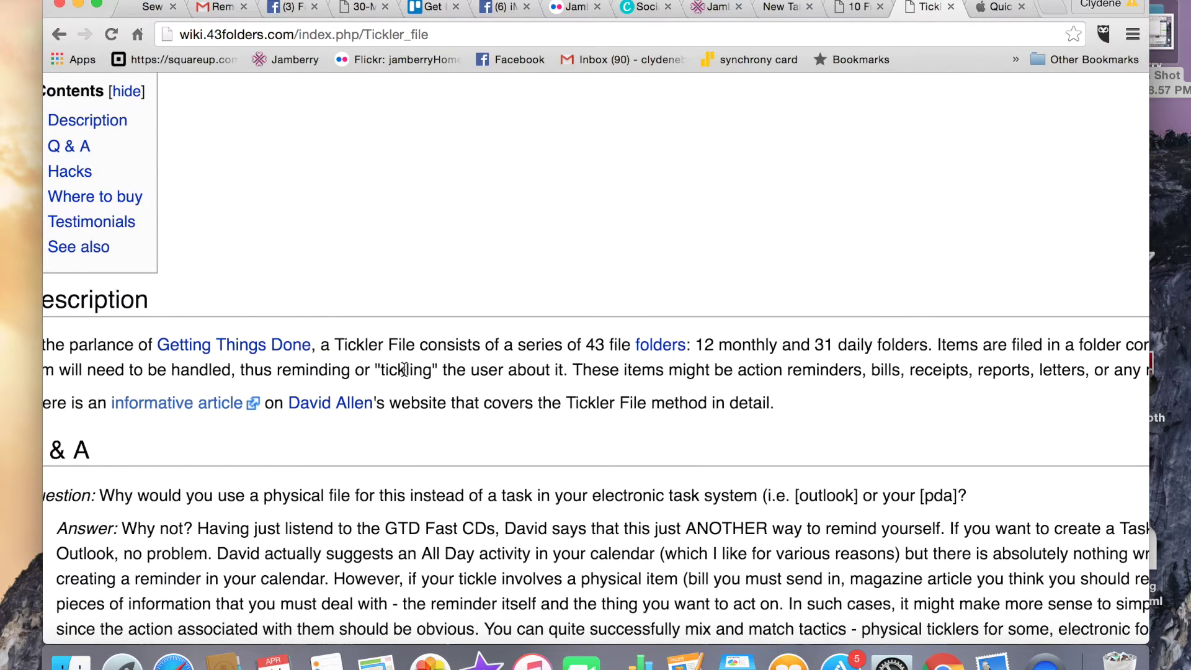
scroll(404, 370, "right", 3)
scroll(403, 369, "right", 4)
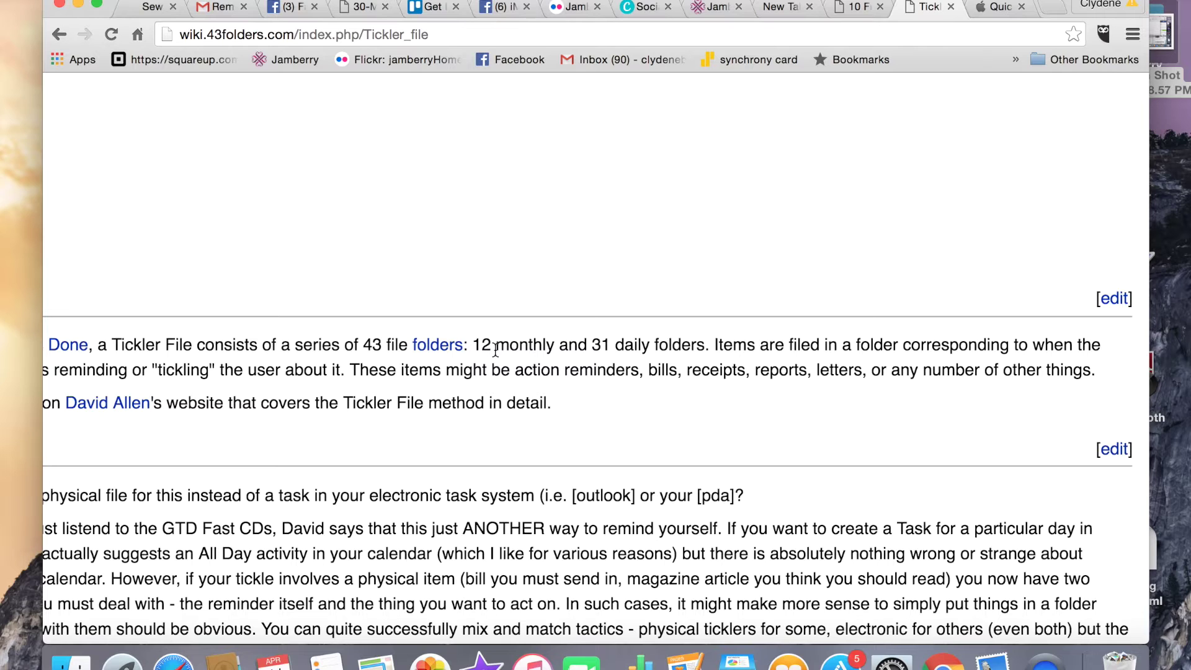
scroll(615, 372, "left", 2)
right_click(601, 358)
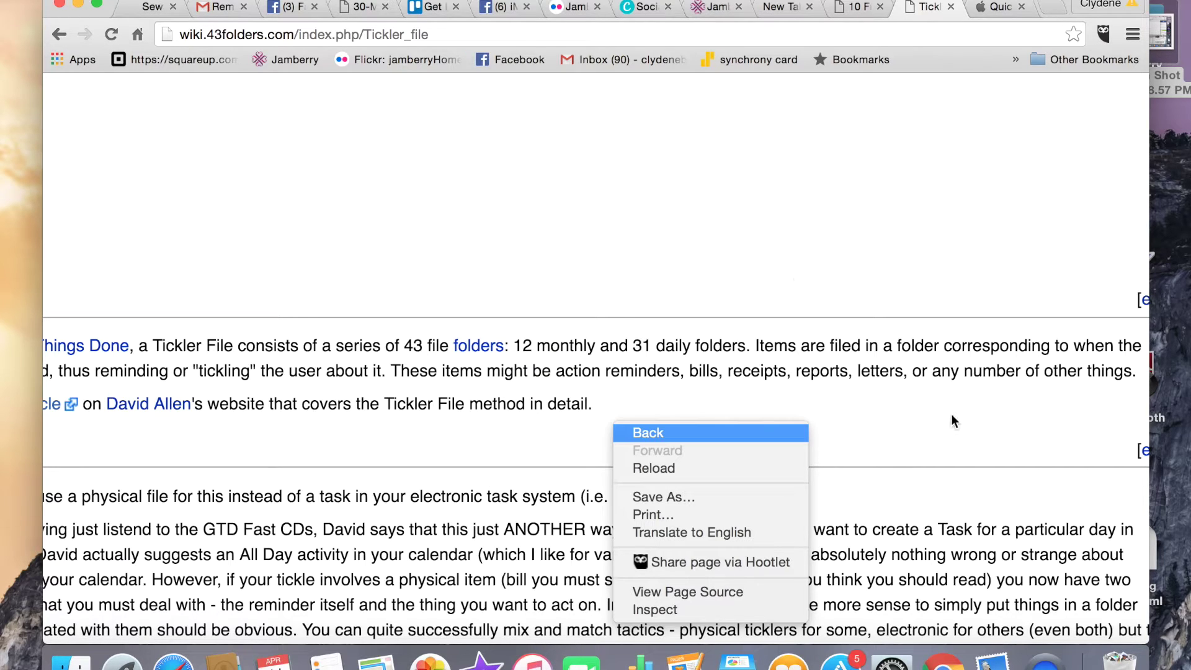
left_click(663, 404)
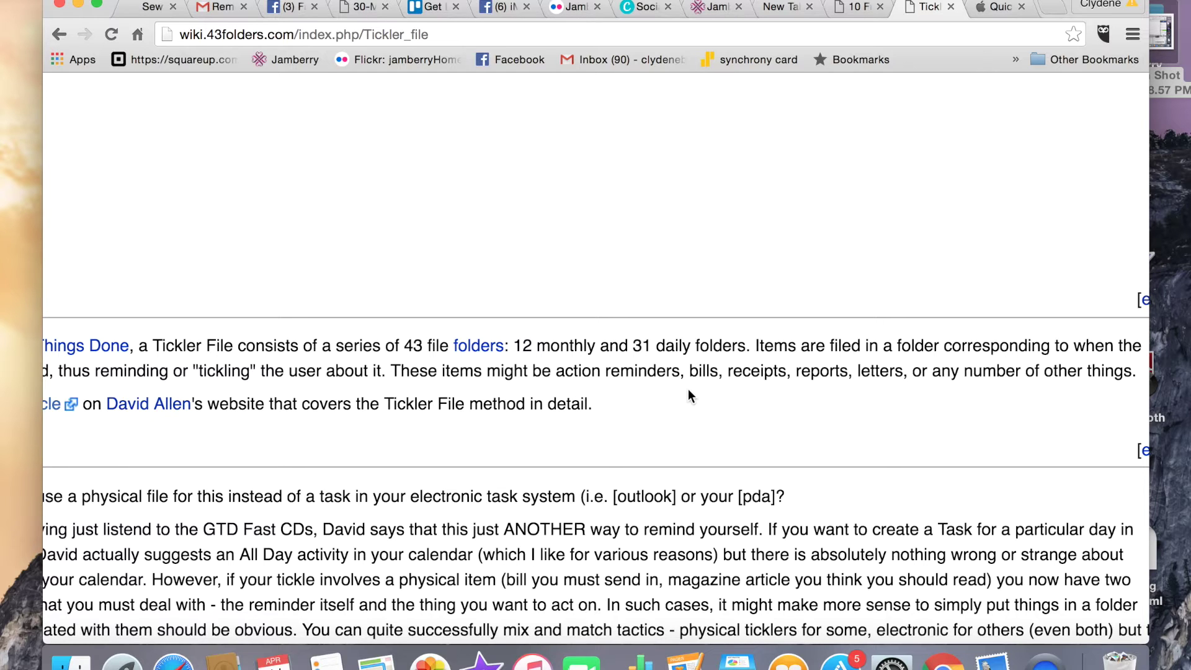
scroll(641, 288, "up", 5)
scroll(641, 287, "down", 3)
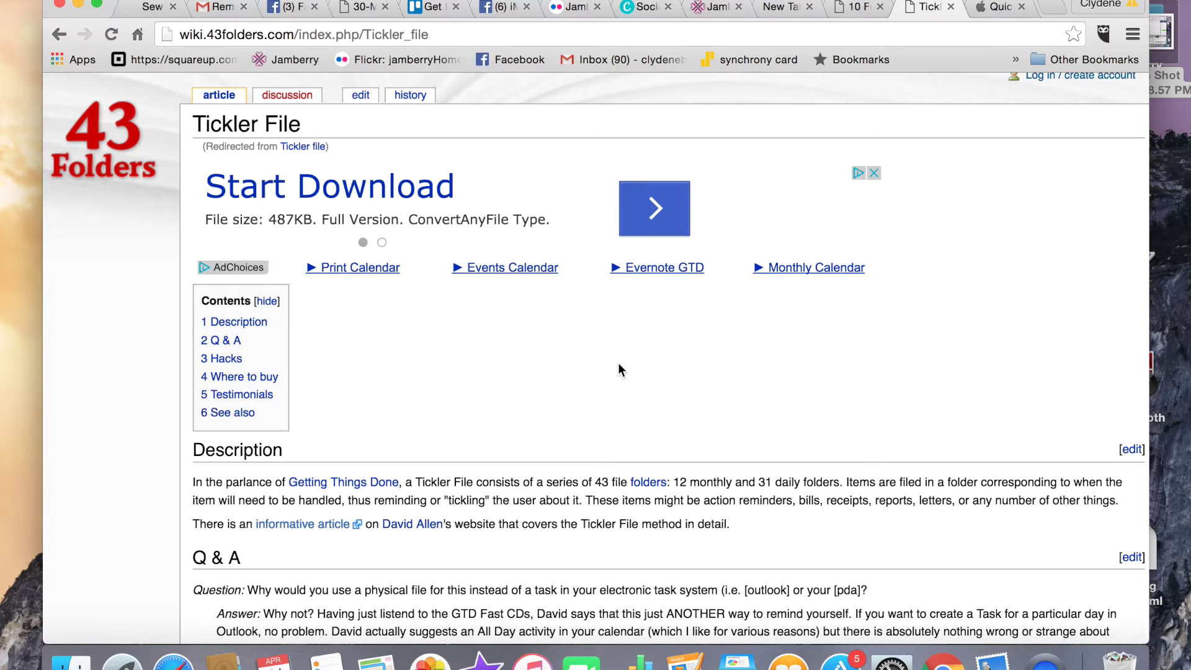
left_click(428, 7)
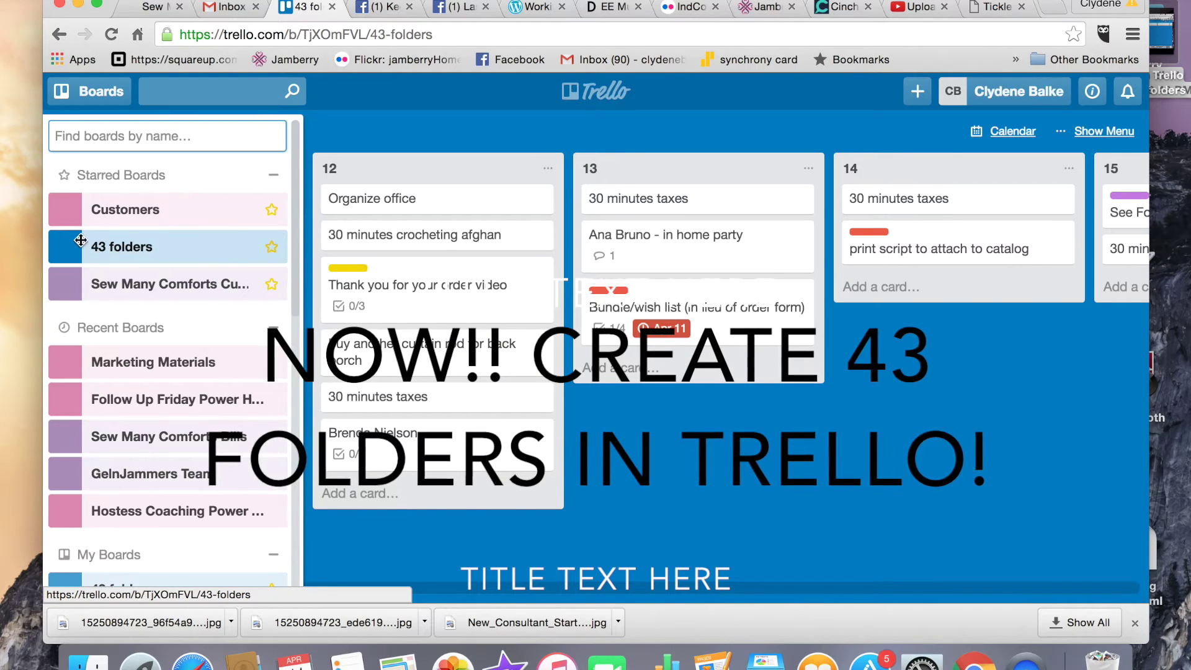
Create a new Trello board titled '43 folders 2' and begin adding its first list.
left_click(917, 93)
left_click(922, 180)
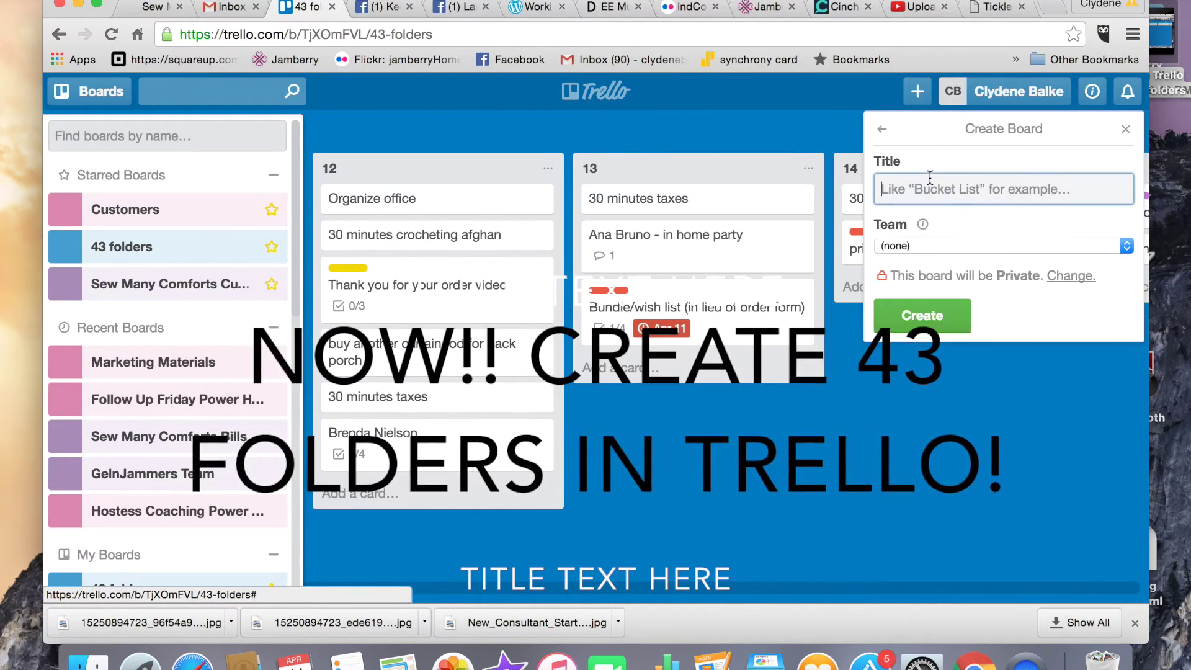
left_click(922, 182)
type("43 ")
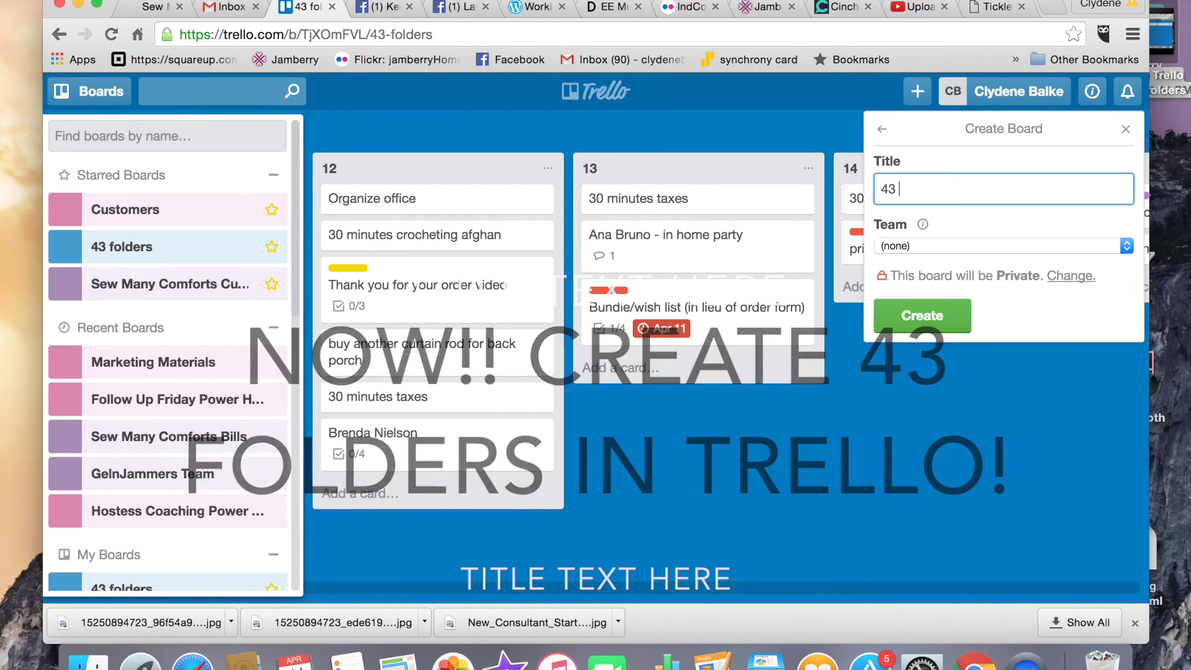
type("folders 1")
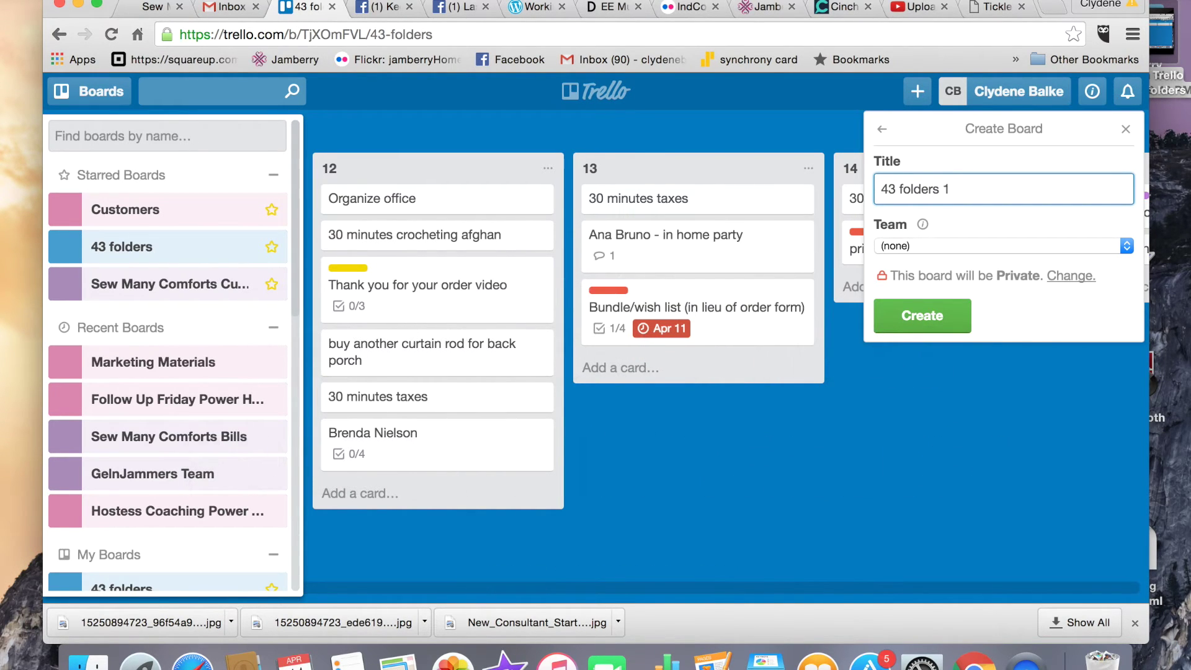
key("BackSpace")
type("2")
key("Return")
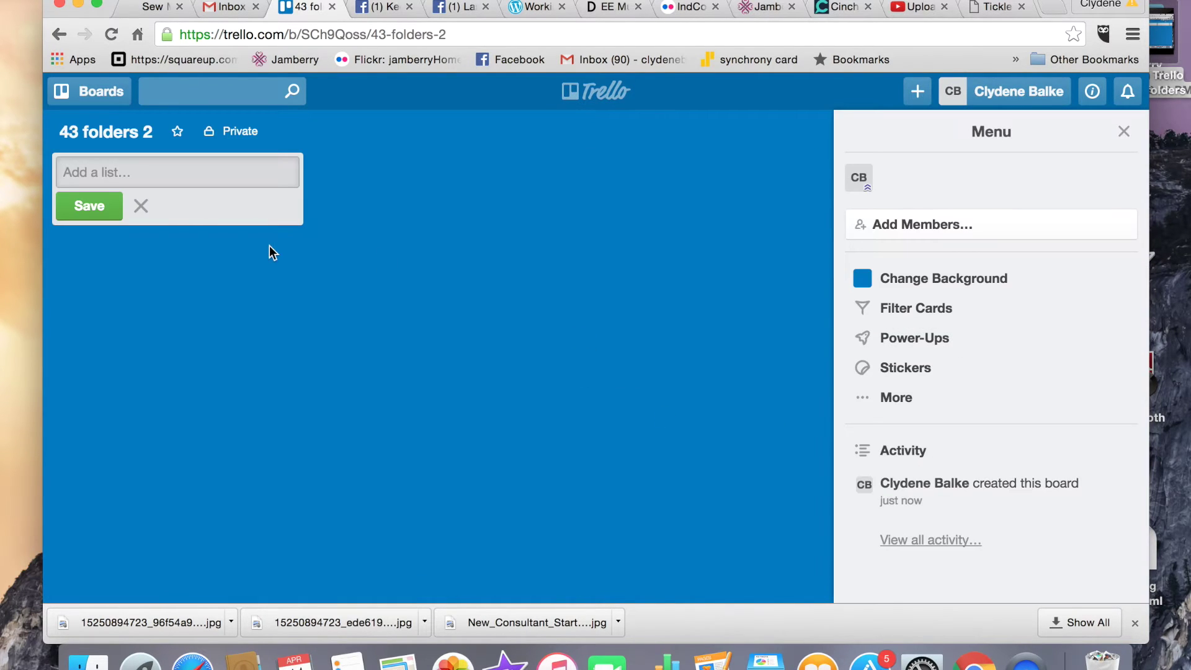
left_click(96, 175)
Add month lists Jan, Feb, March and April to the board.
type("Jan")
key("Return")
type("Feb")
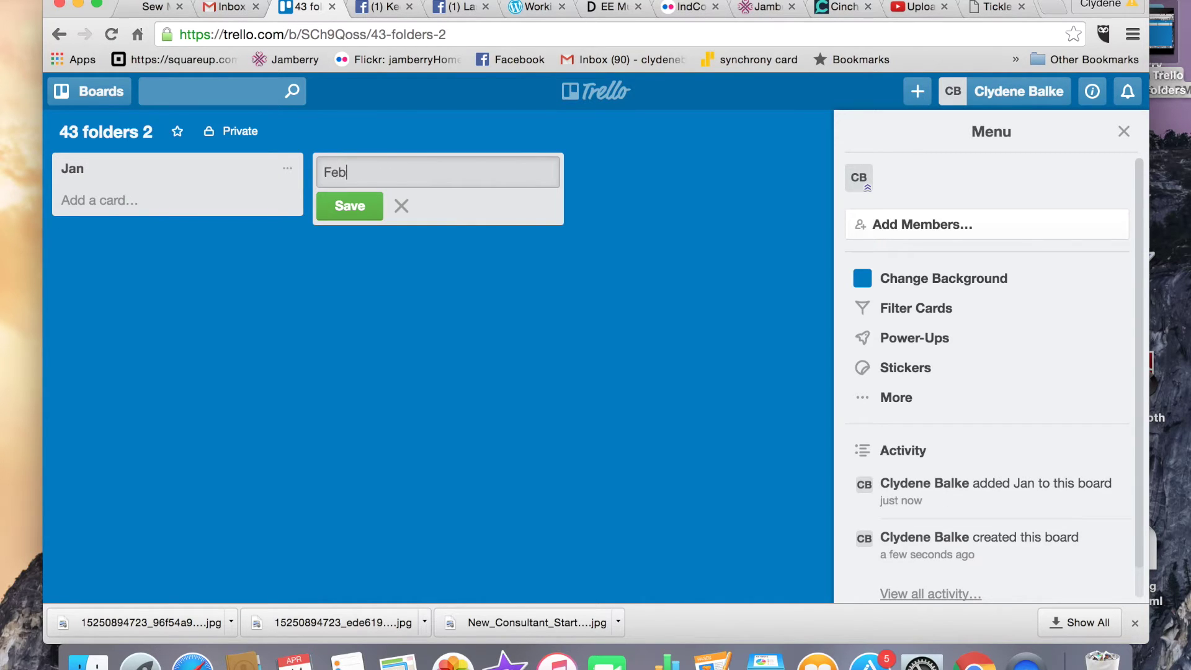
key("Return")
type("Marhc")
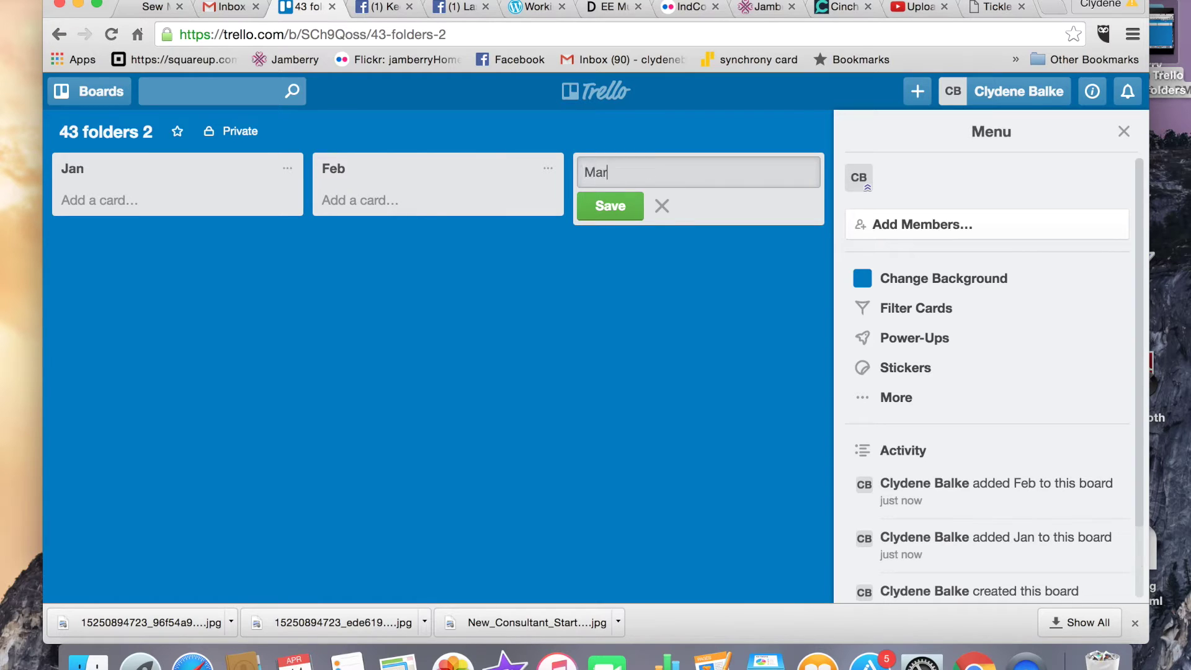
key("BackSpace")
key("BackSpace")
type("ch Apr")
key("BackSpace")
key("BackSpace")
key("BackSpace")
key("BackSpace")
key("Return")
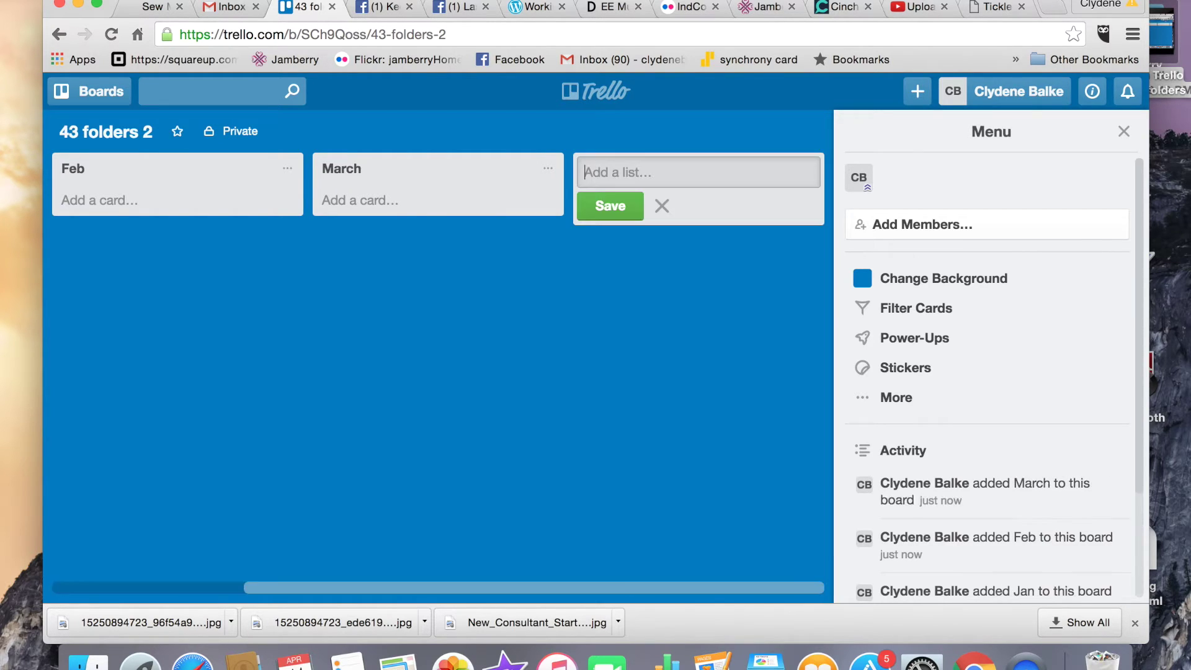
type("April")
key("Return")
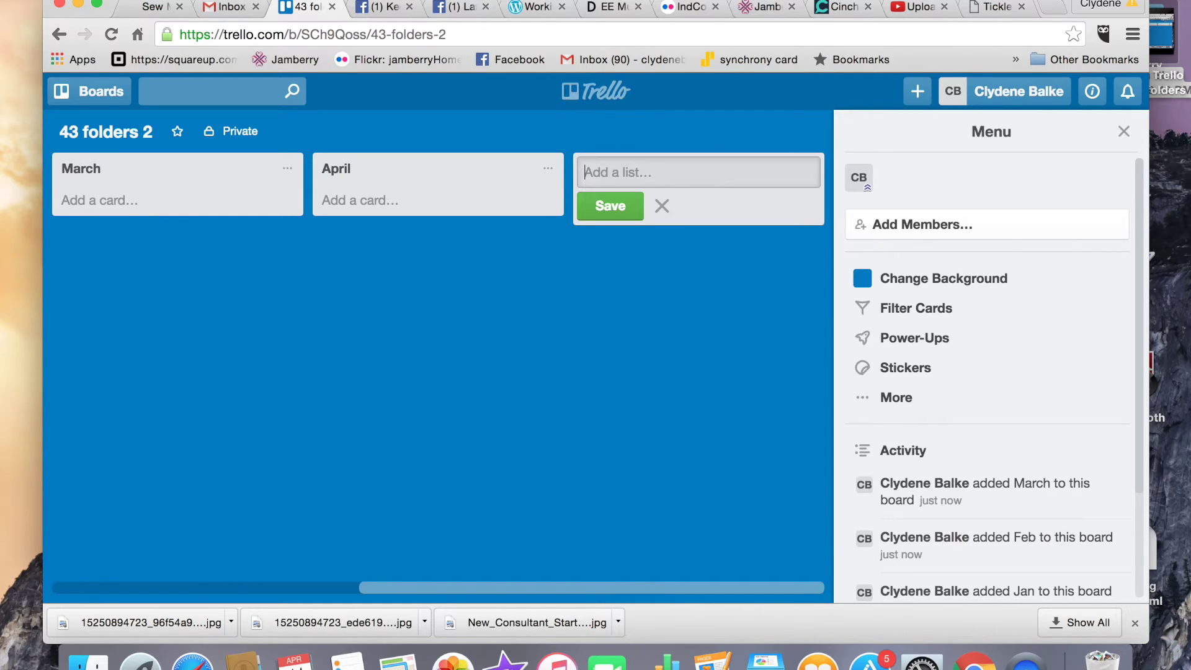
Add the May, June, July and Aug lists, then numbered day lists 4 and 5.
type("May")
key("Return")
type("June")
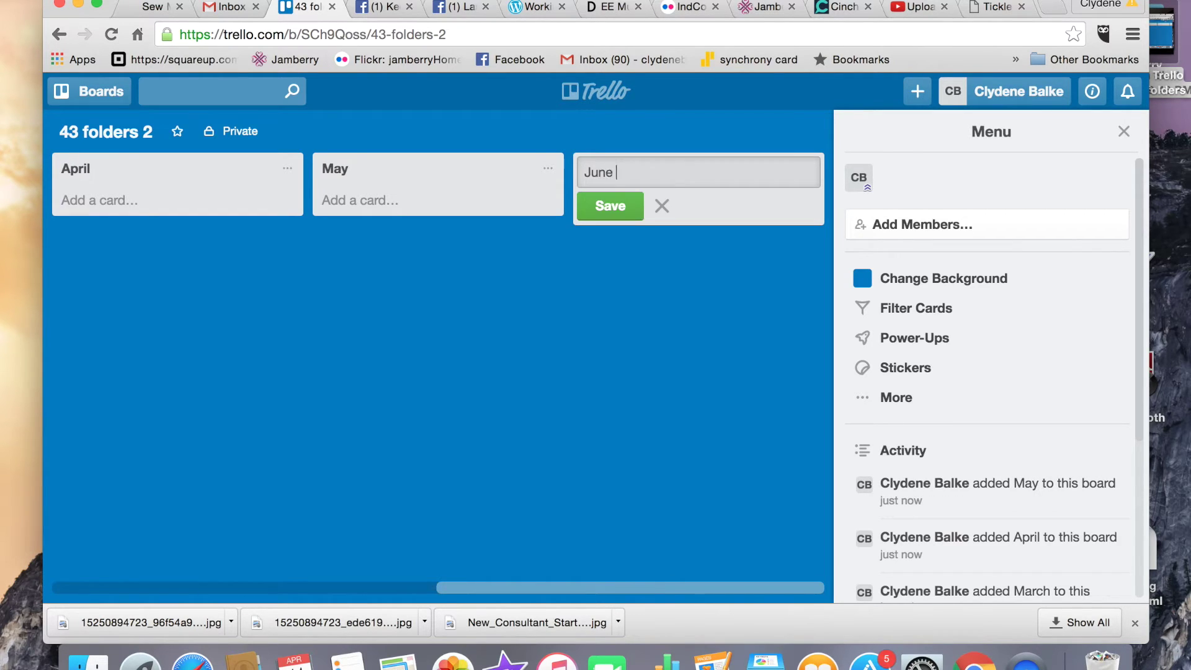
key("Return")
type("July")
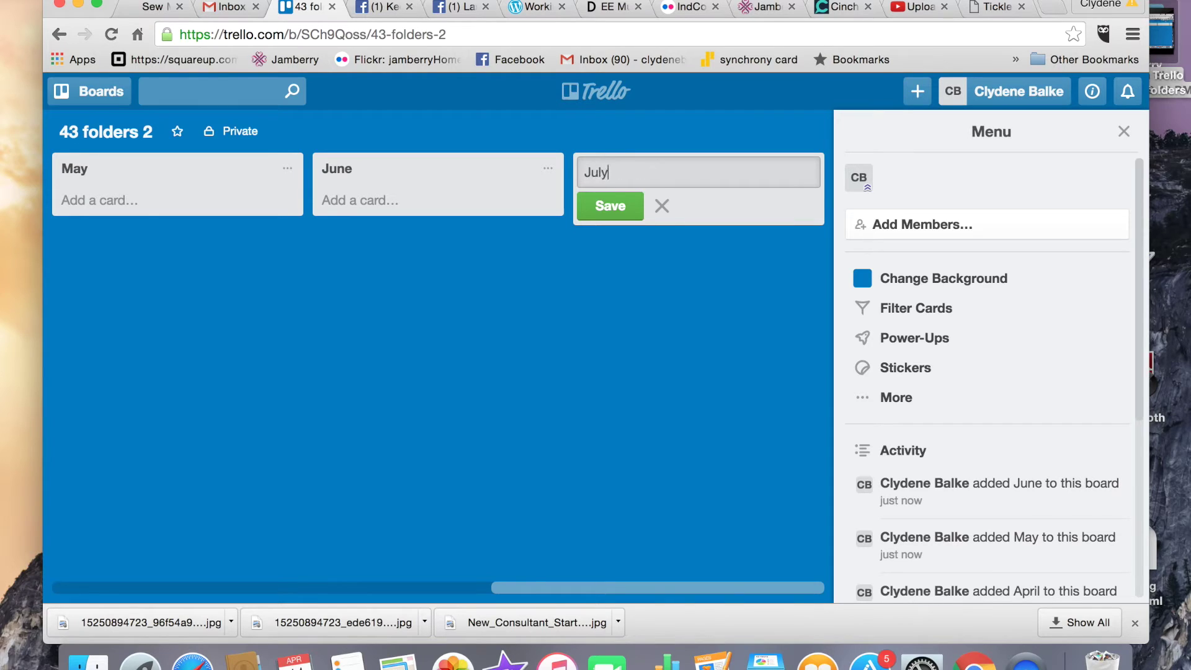
key("Return")
type("Aug")
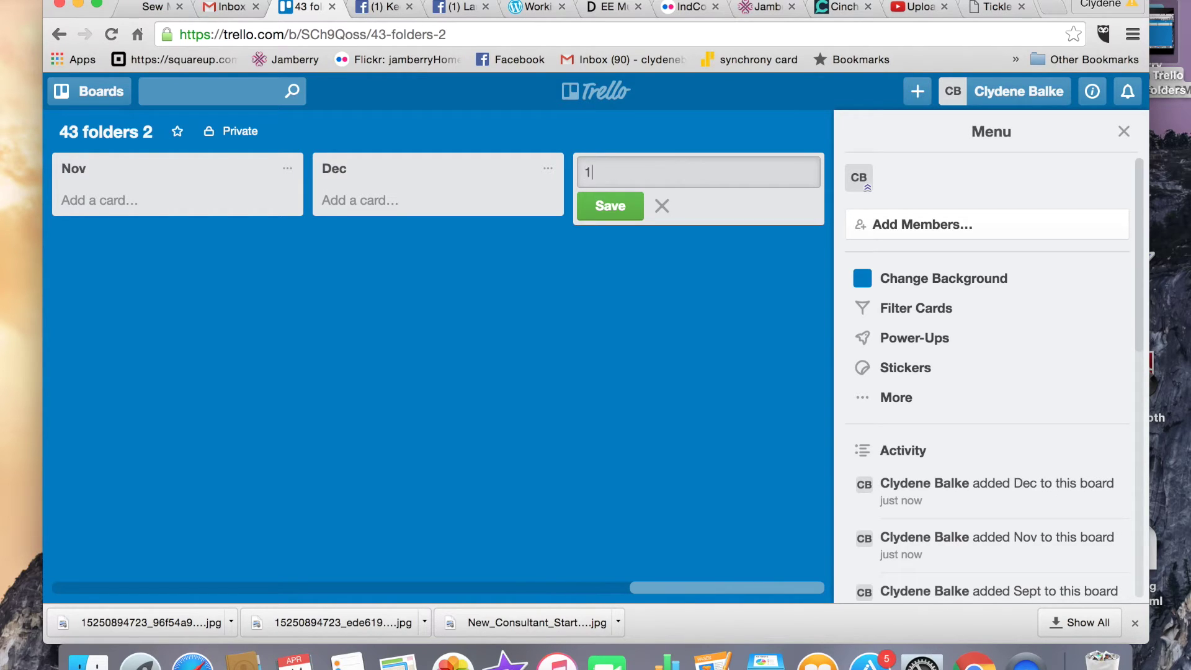
type("4")
key("Return")
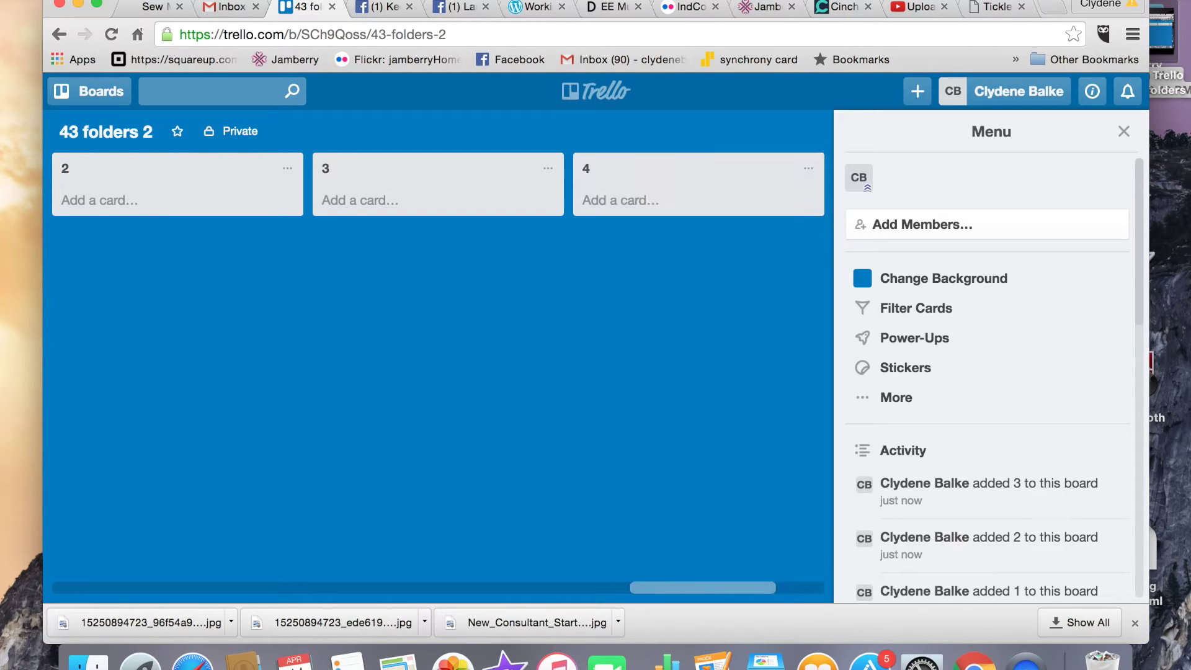
type("5")
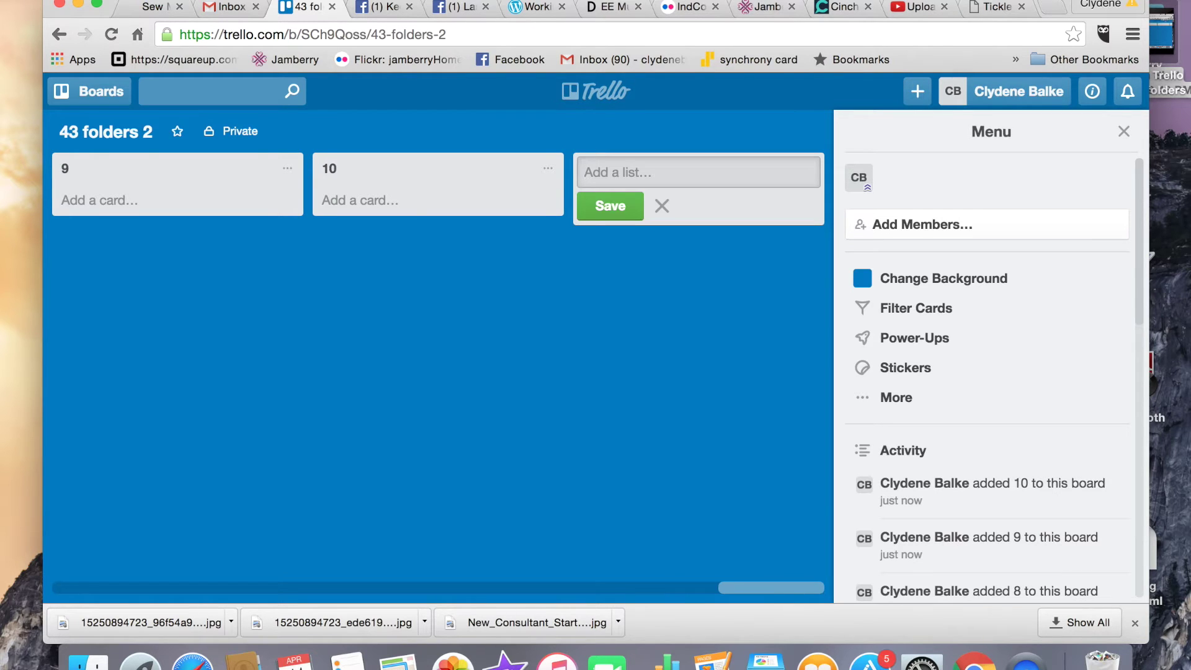
Finish adding lists and move the Jan list to just before day list 1.
left_click(234, 303)
scroll(233, 303, "left", 10)
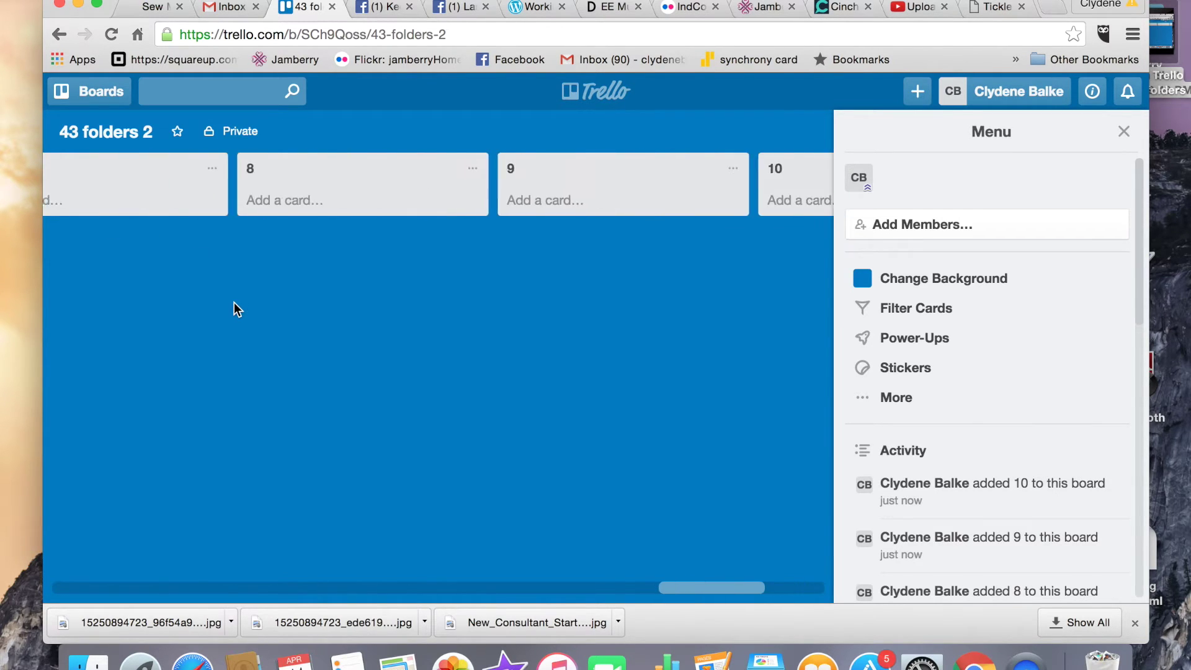
scroll(233, 303, "left", 15)
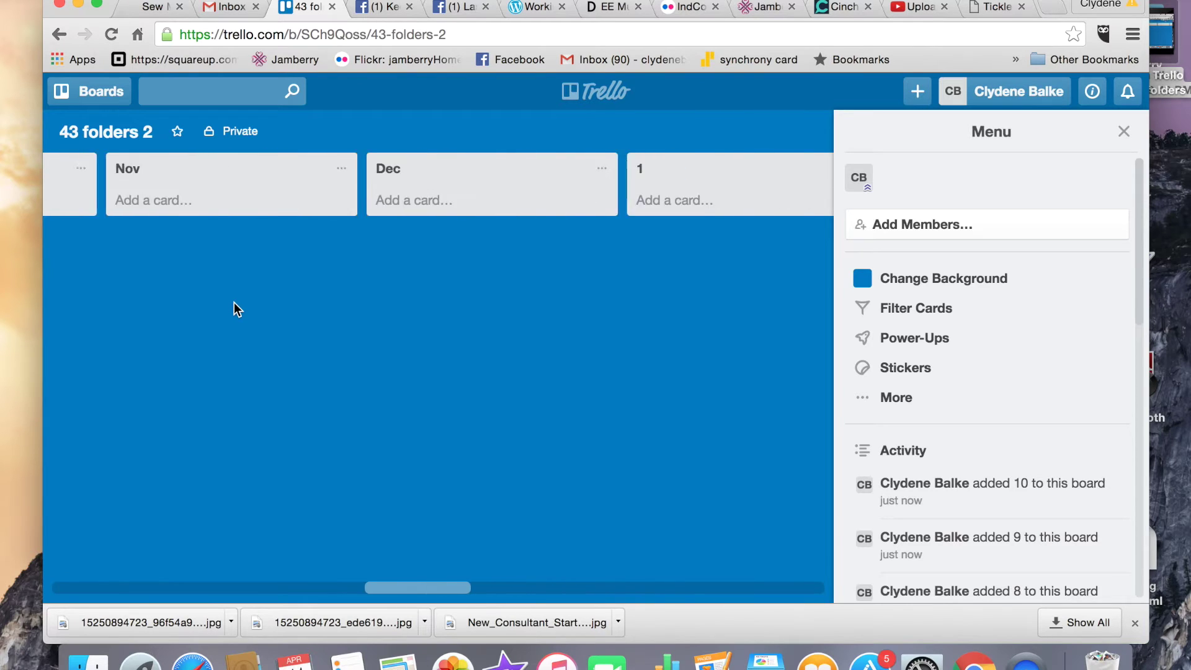
scroll(543, 329, "left", 15)
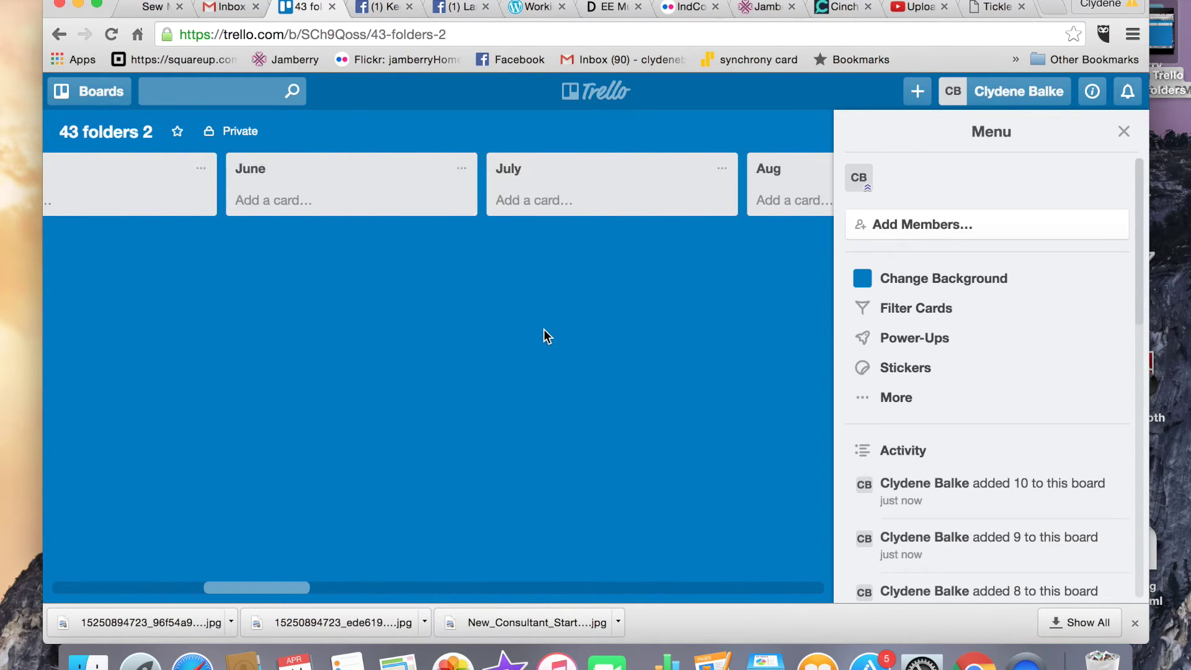
scroll(543, 335, "left", 8)
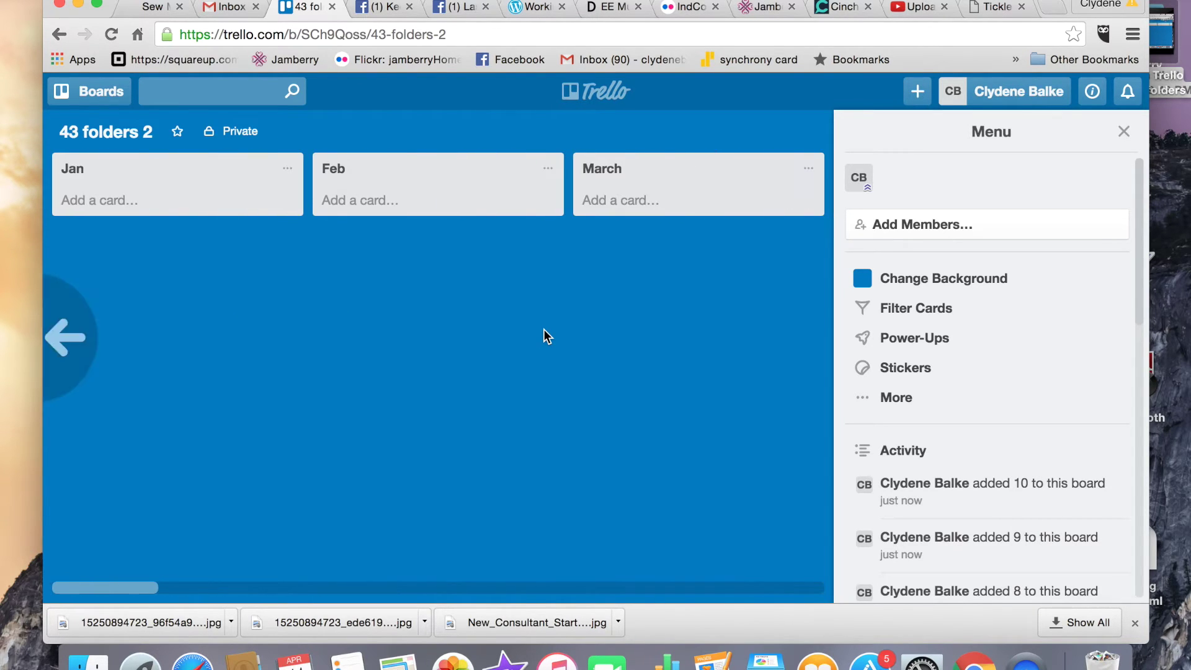
scroll(543, 330, "right", 3)
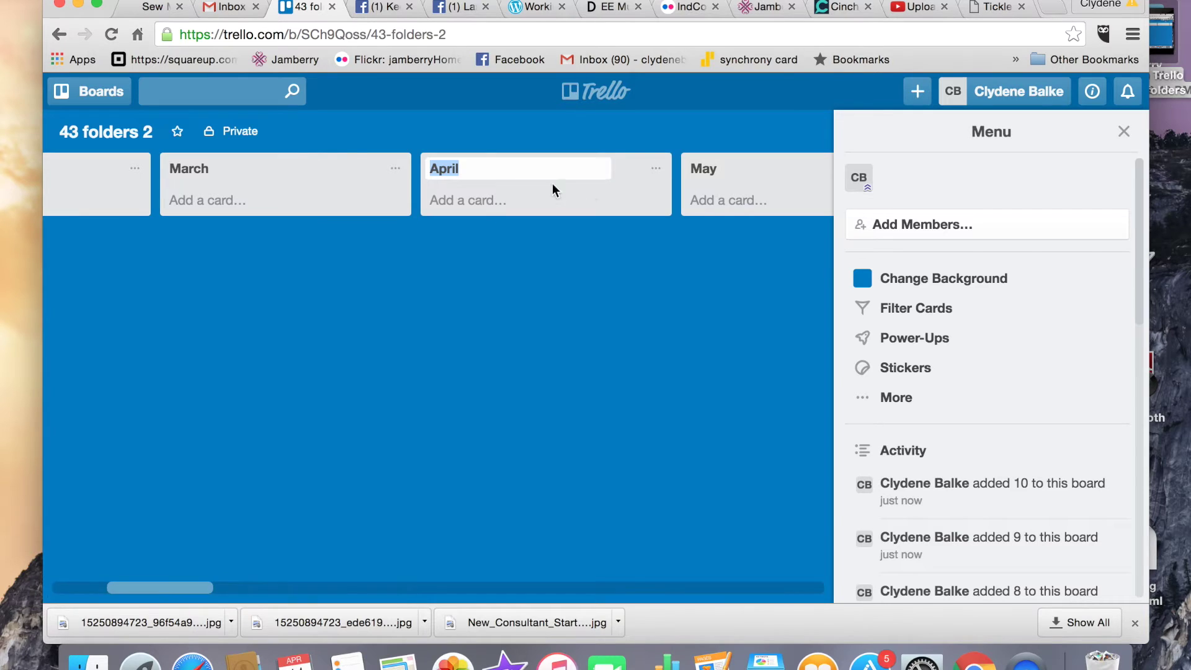
scroll(479, 204, "left", 3)
scroll(479, 203, "left", 2)
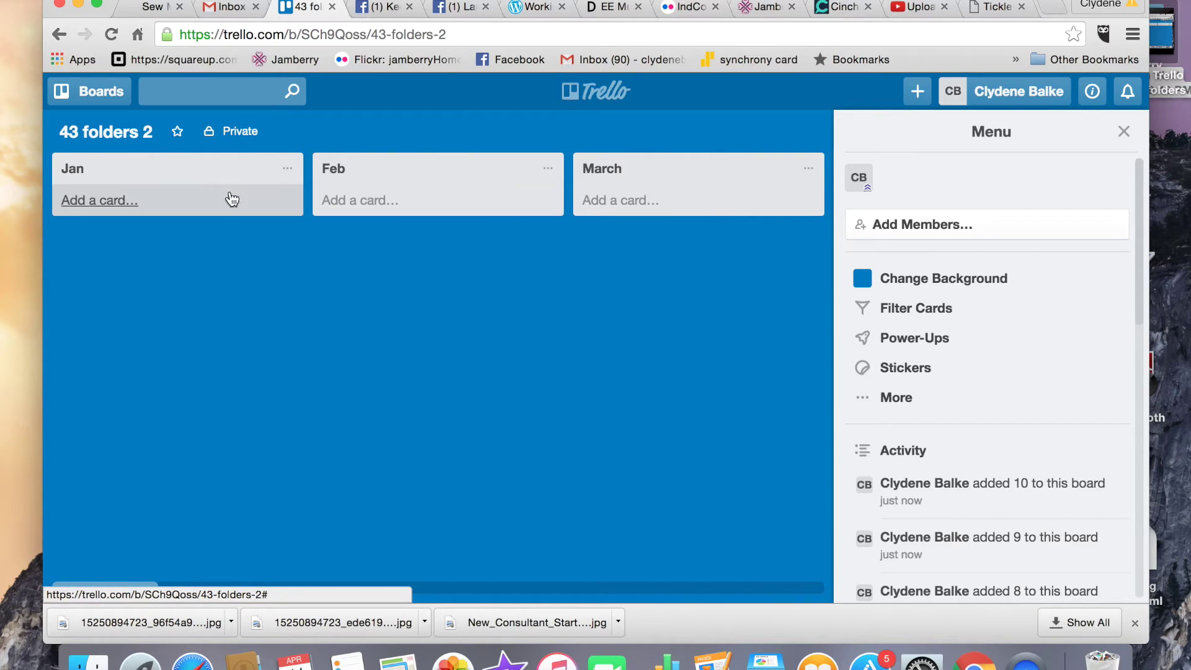
left_click_drag(208, 167, 513, 178)
Close the board menu and move the Feb list after Jan, ahead of day 1.
scroll(513, 178, "left", 15)
left_click(496, 171)
scroll(397, 177, "left", 3)
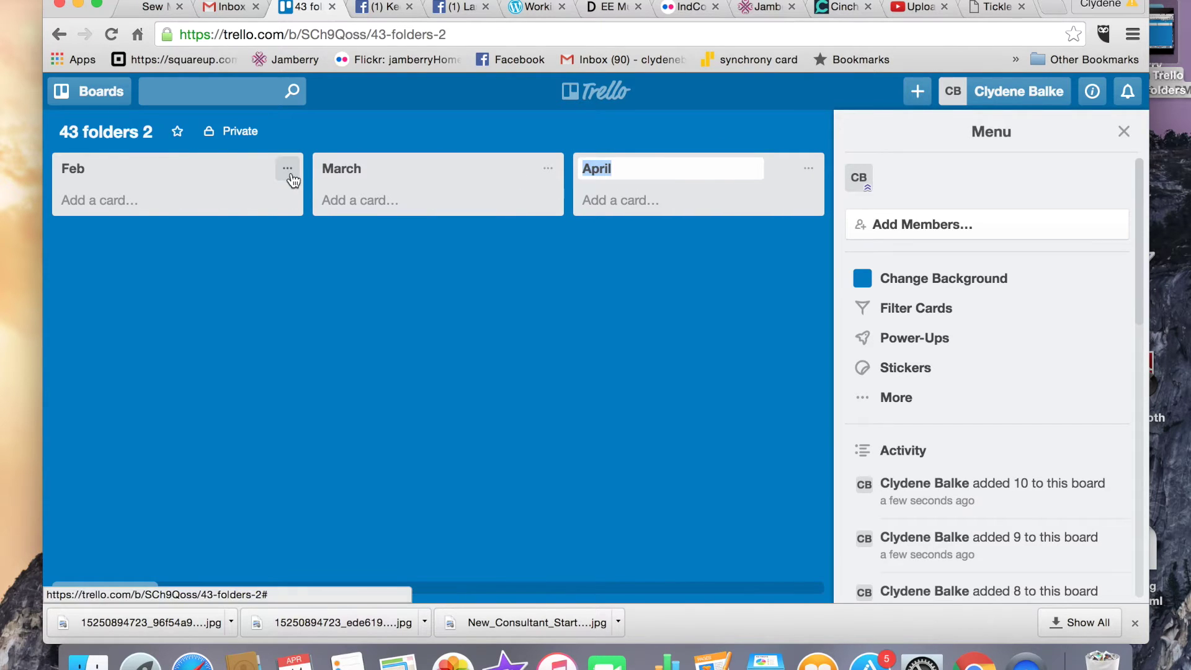
left_click(1122, 130)
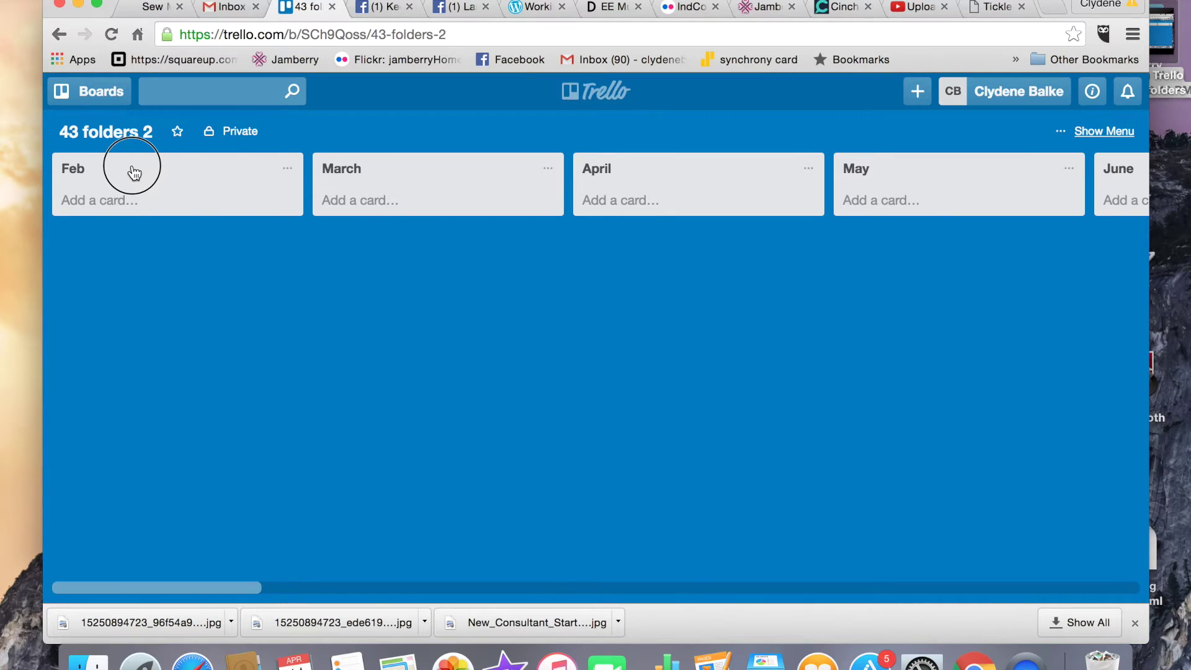
left_click_drag(133, 173, 590, 176)
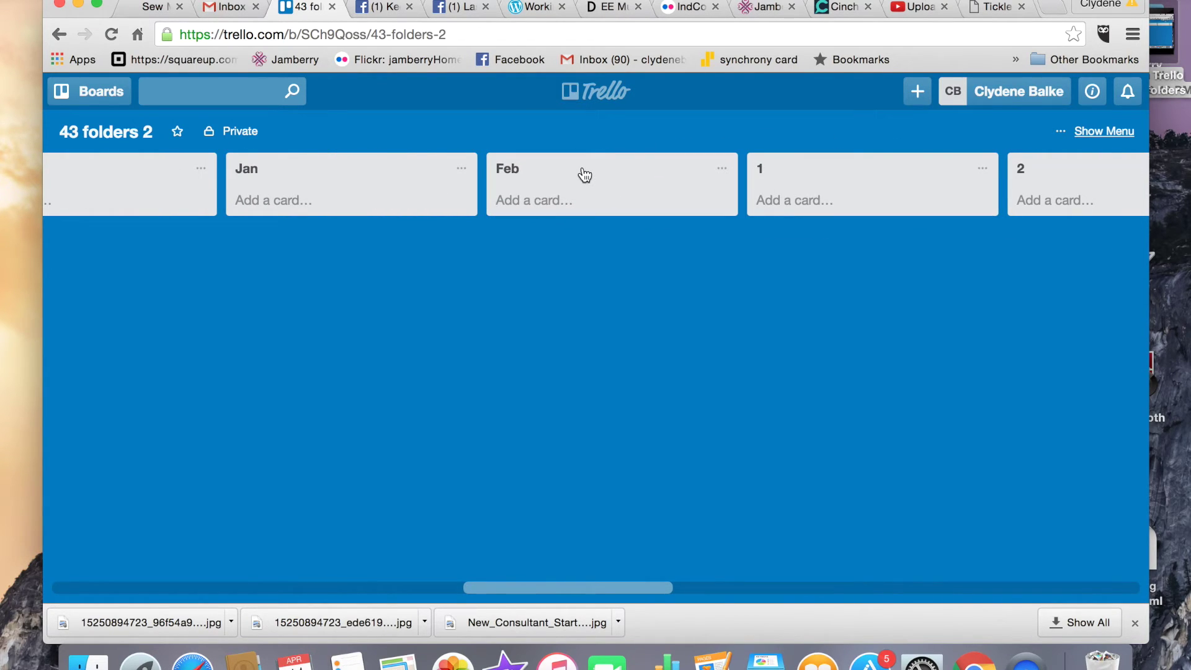
Move the March list to follow Feb before day 1, then swipe back to 43 folders.
scroll(584, 176, "left", 3)
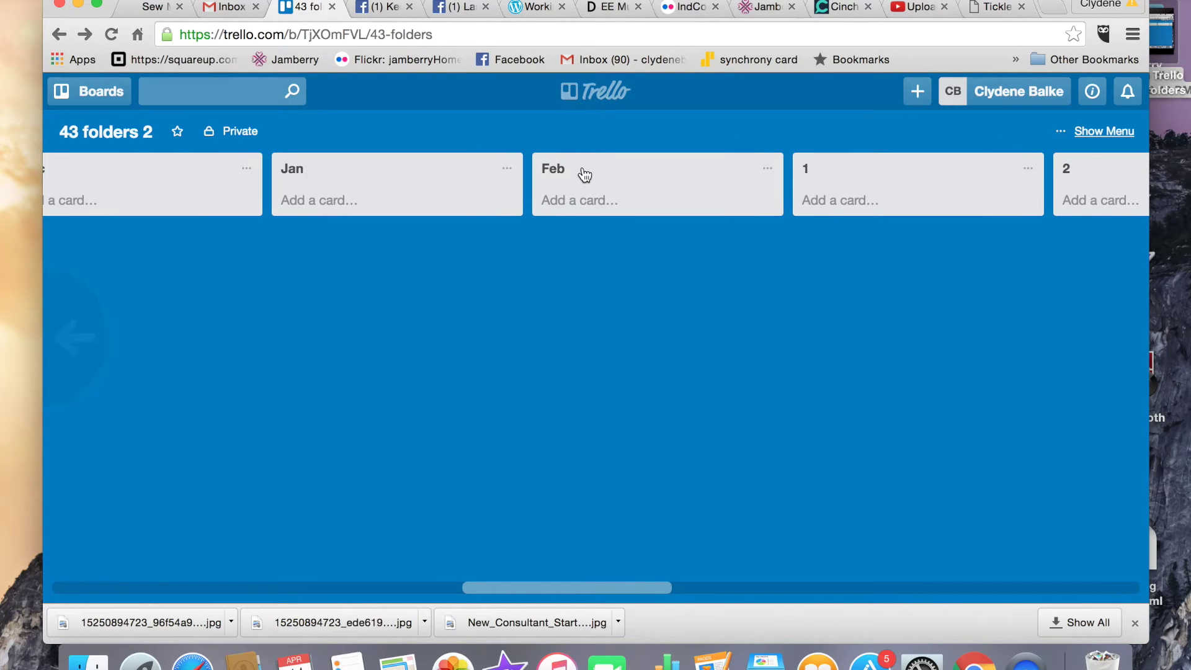
scroll(626, 190, "right", 10)
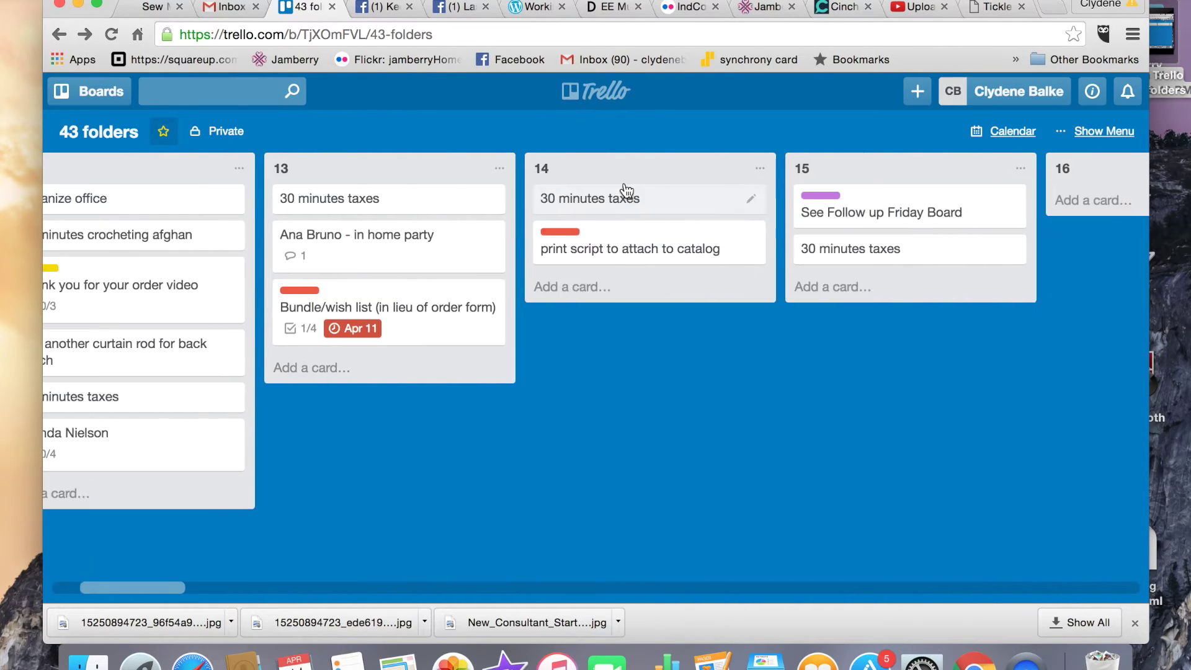
scroll(626, 189, "right", 15)
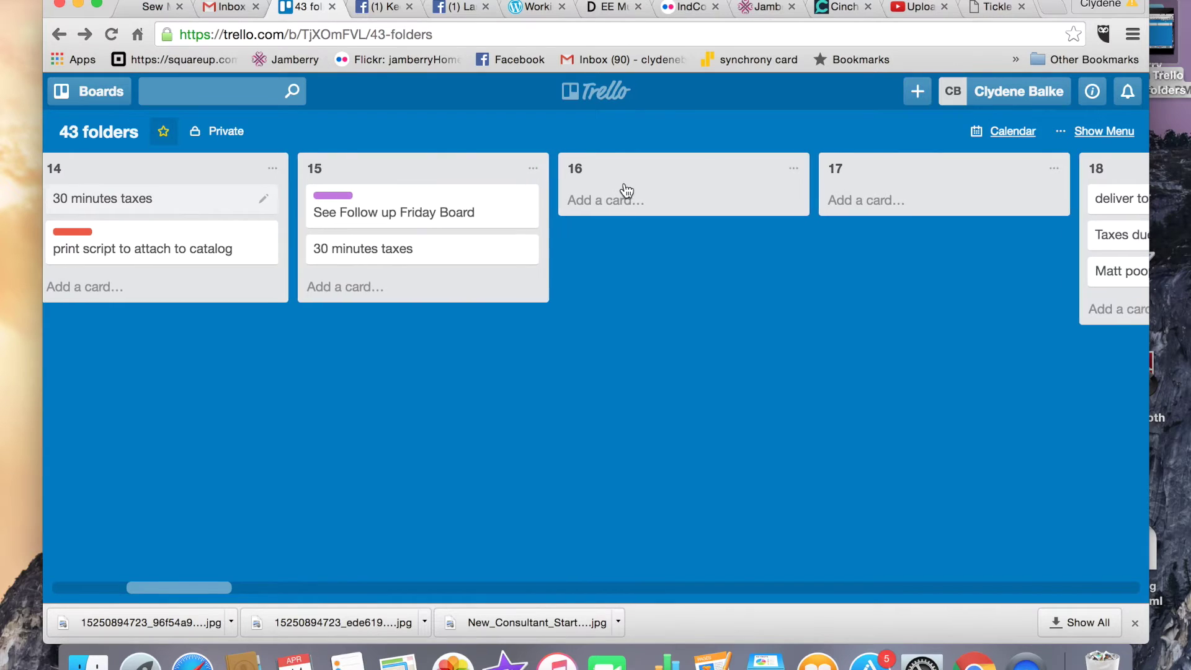
scroll(981, 373, "right", 20)
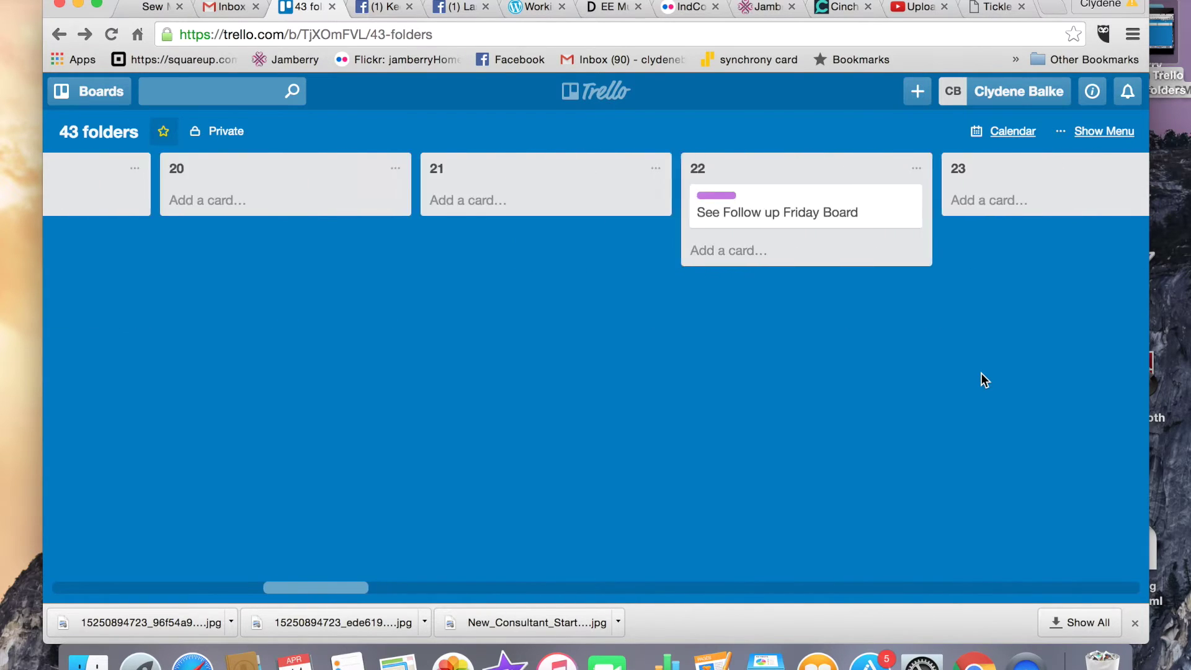
scroll(980, 373, "right", 5)
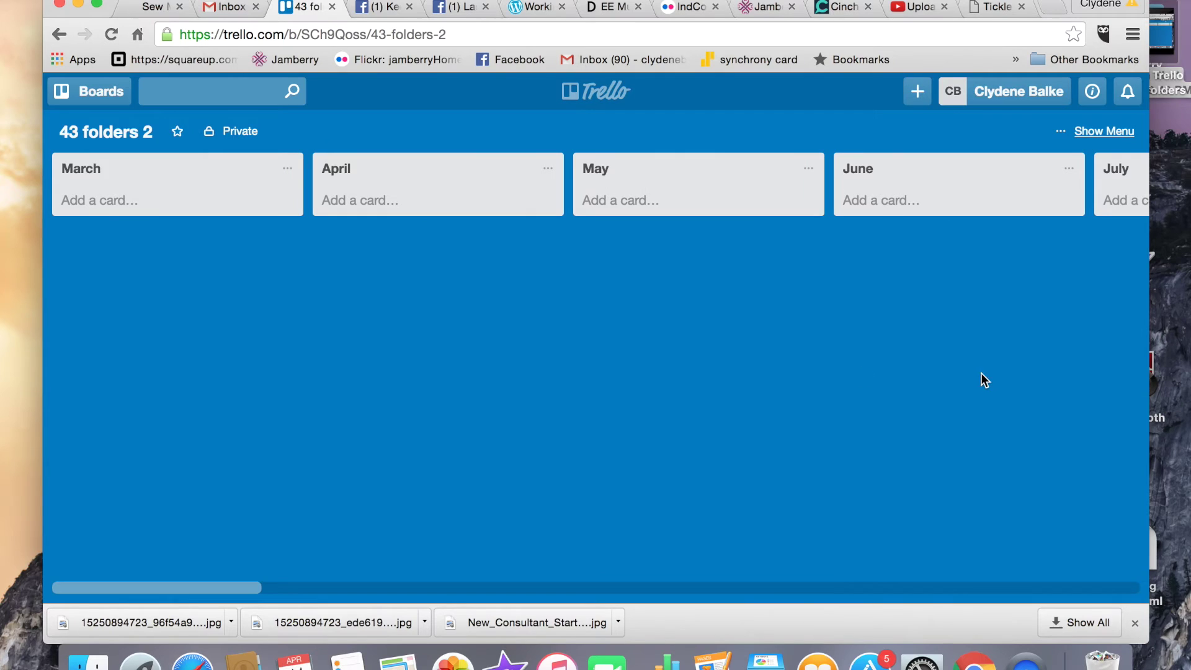
scroll(589, 366, "left", 5)
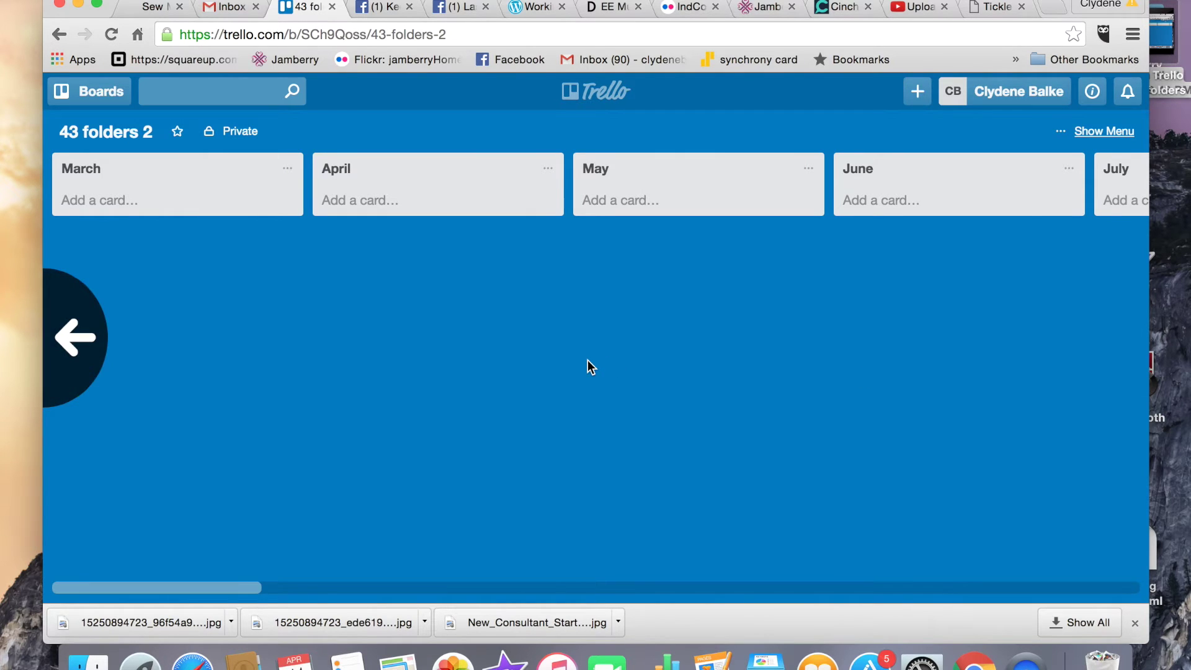
scroll(589, 366, "right", 3)
scroll(589, 366, "left", 5)
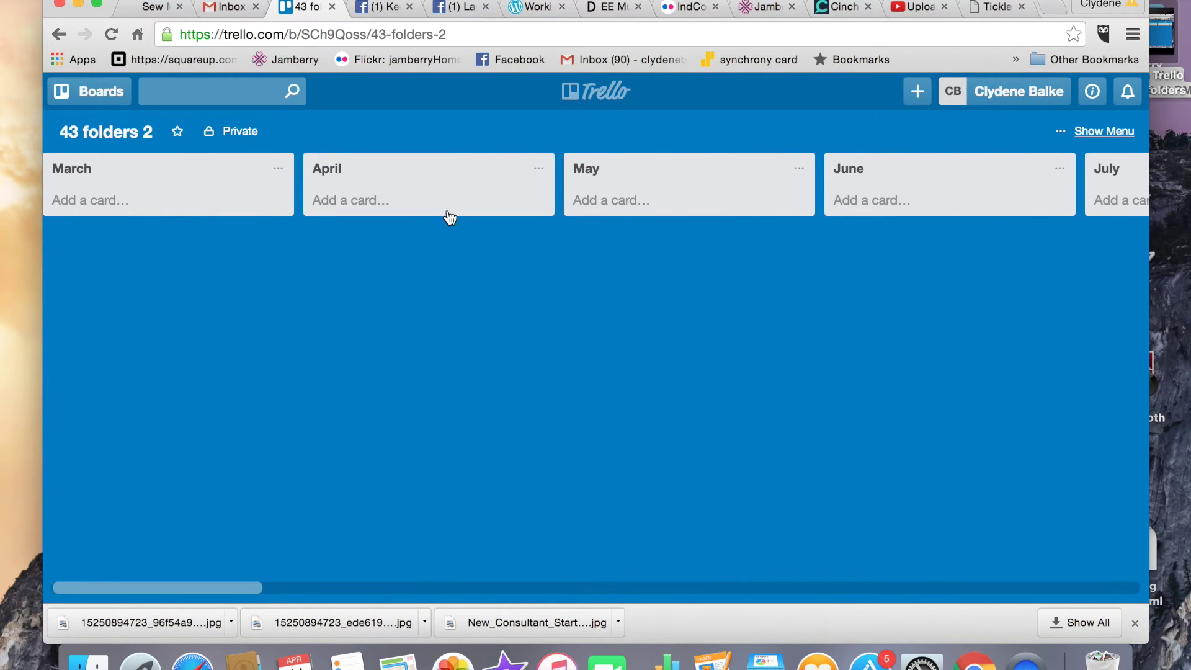
left_click_drag(226, 170, 924, 188)
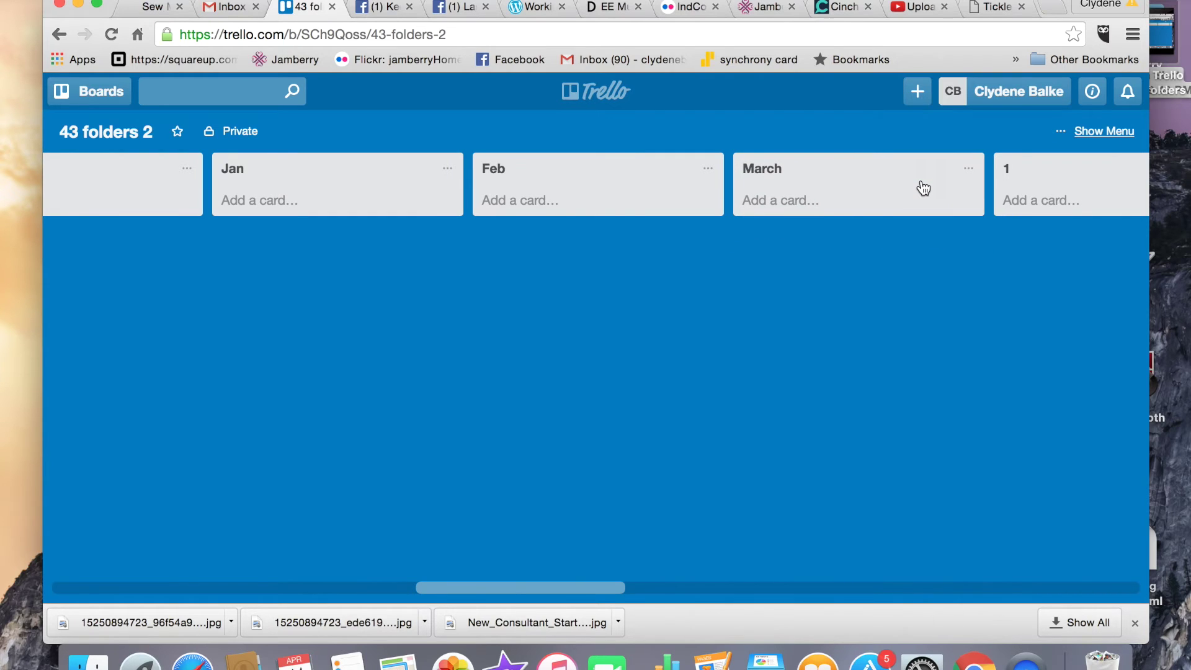
scroll(921, 186, "left", 20)
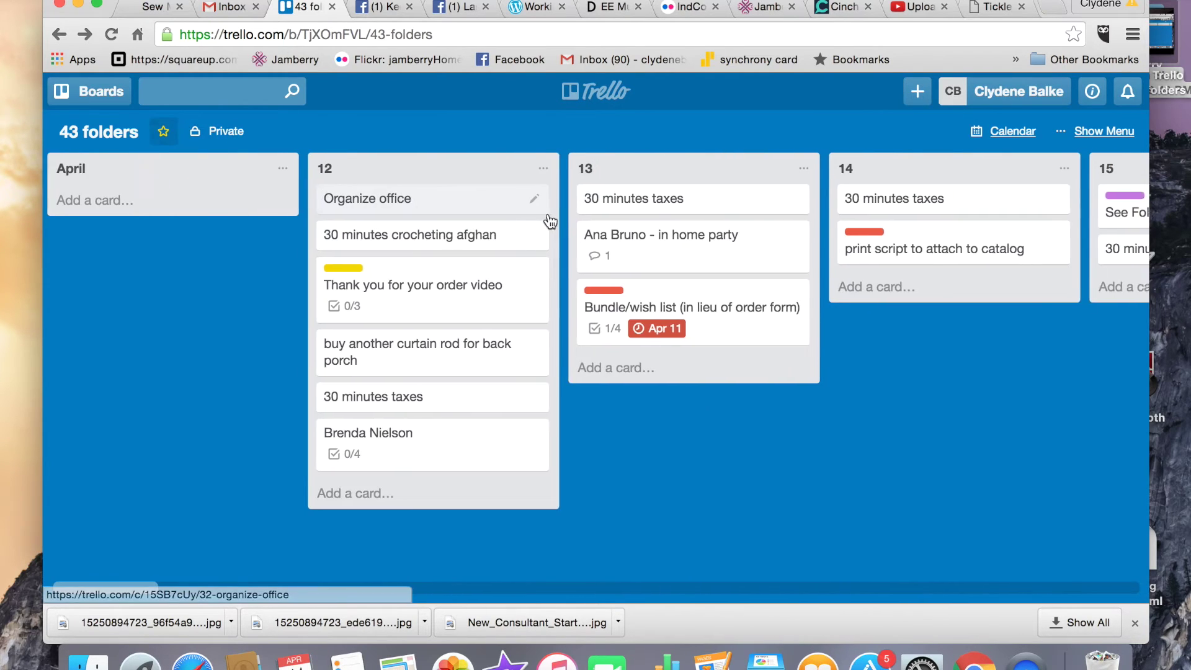
scroll(550, 221, "left", 3)
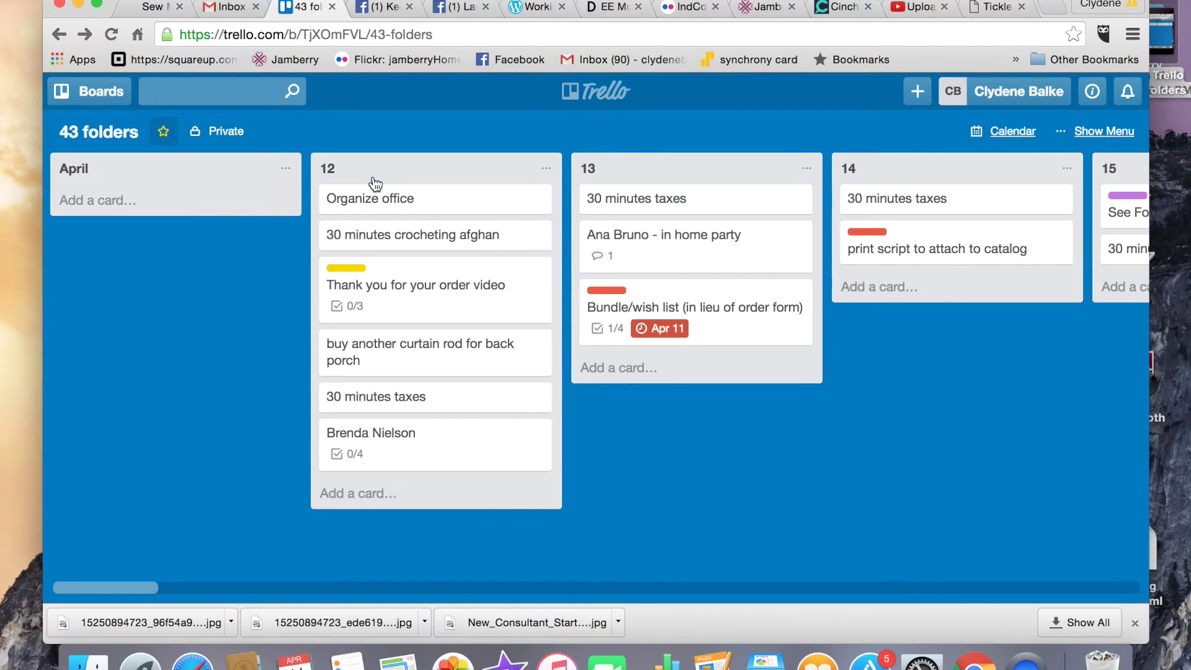
scroll(375, 184, "right", 10)
scroll(376, 184, "right", 10)
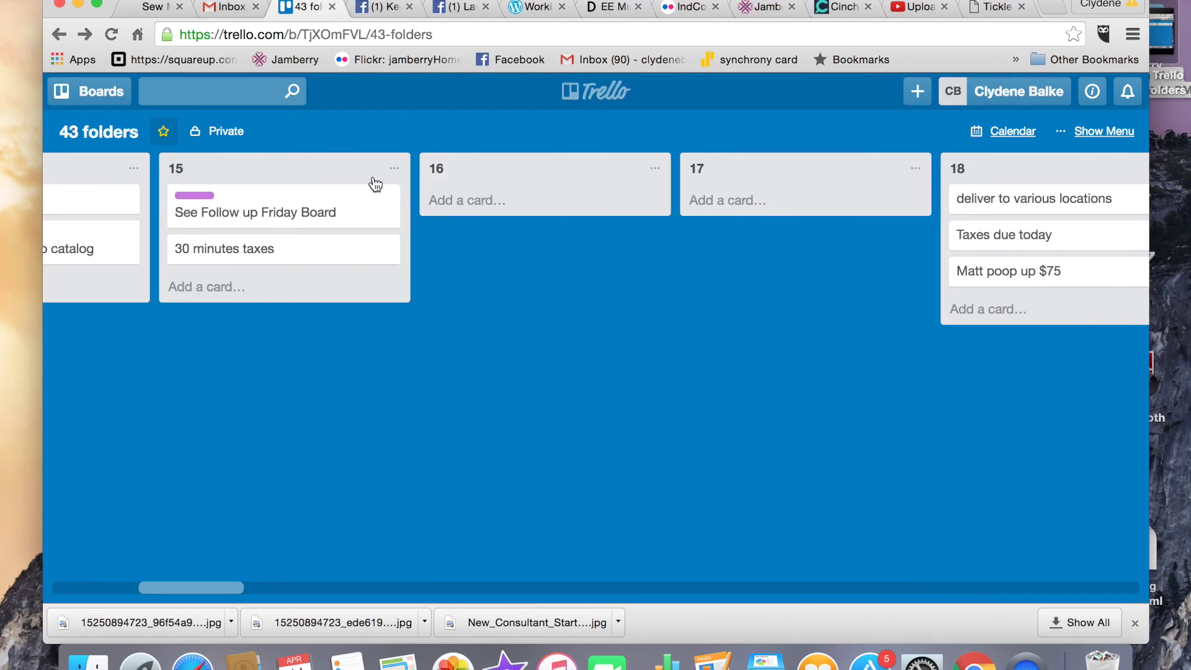
scroll(375, 184, "right", 10)
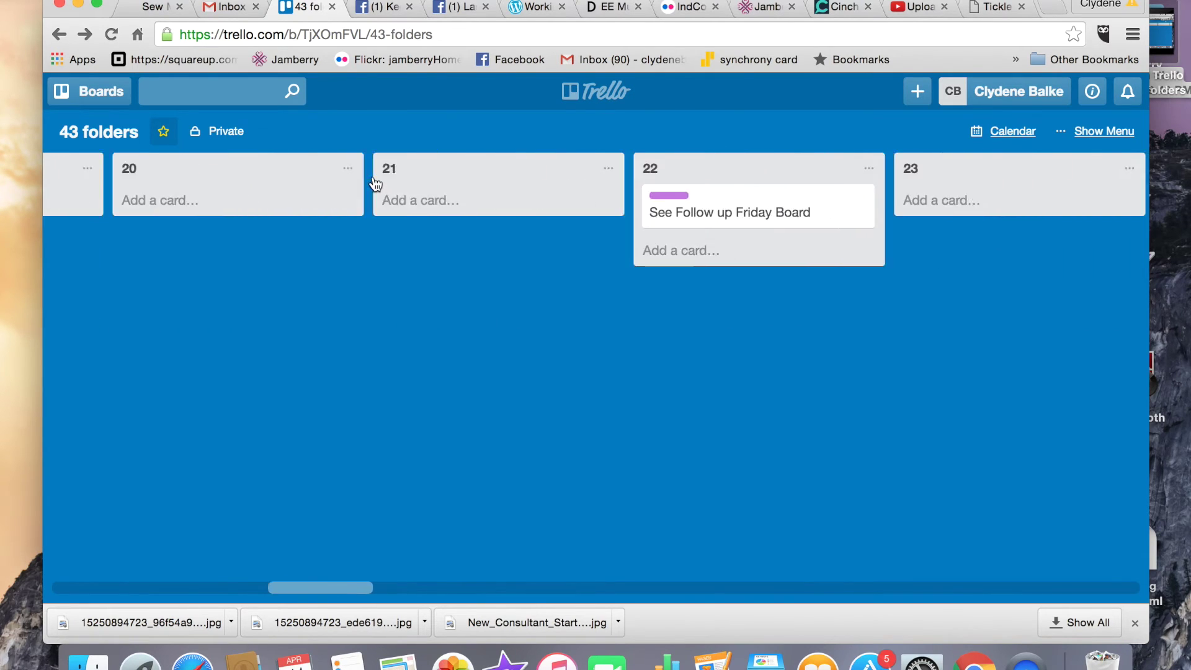
scroll(376, 184, "right", 10)
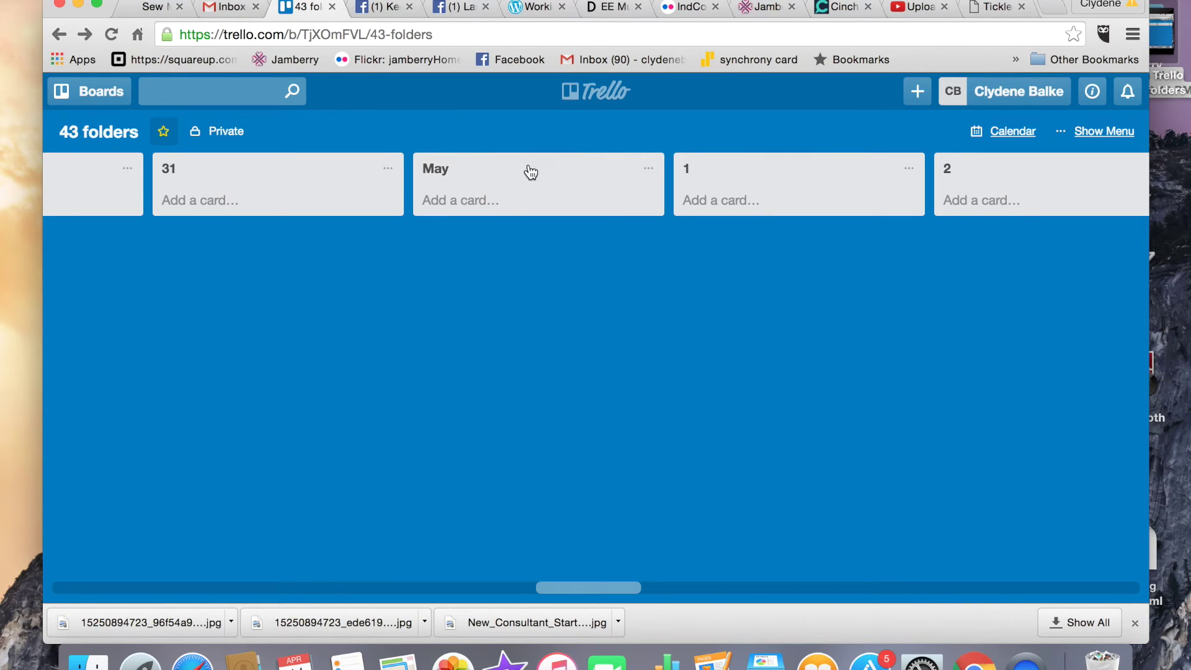
scroll(541, 186, "right", 4)
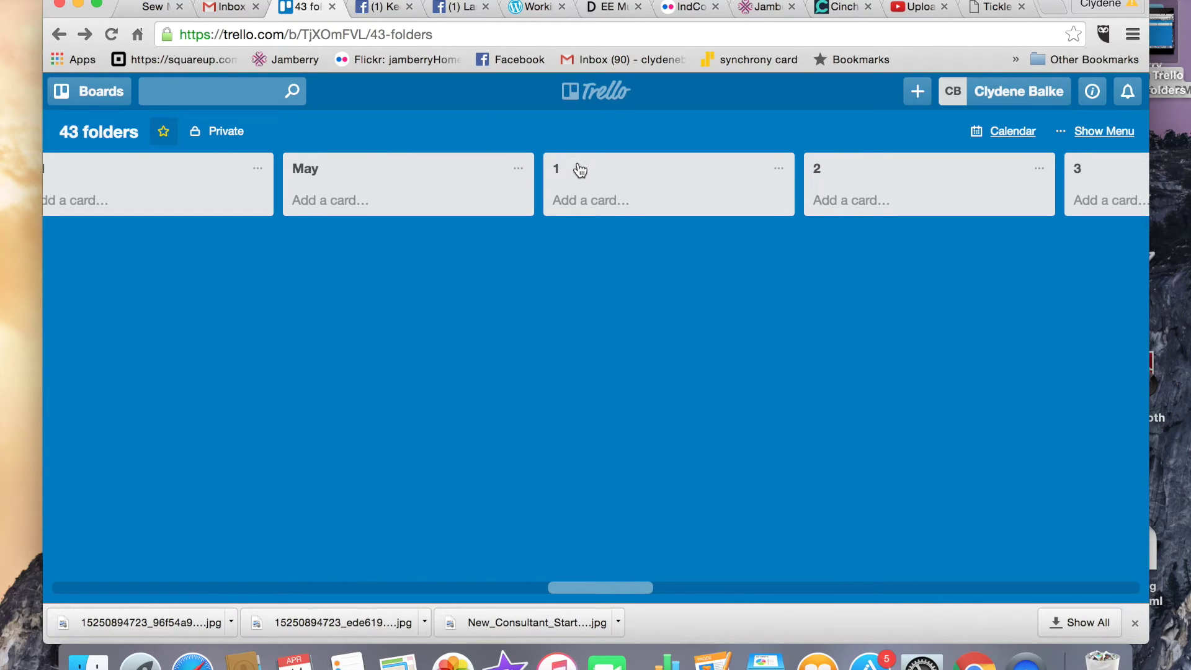
scroll(579, 170, "right", 7)
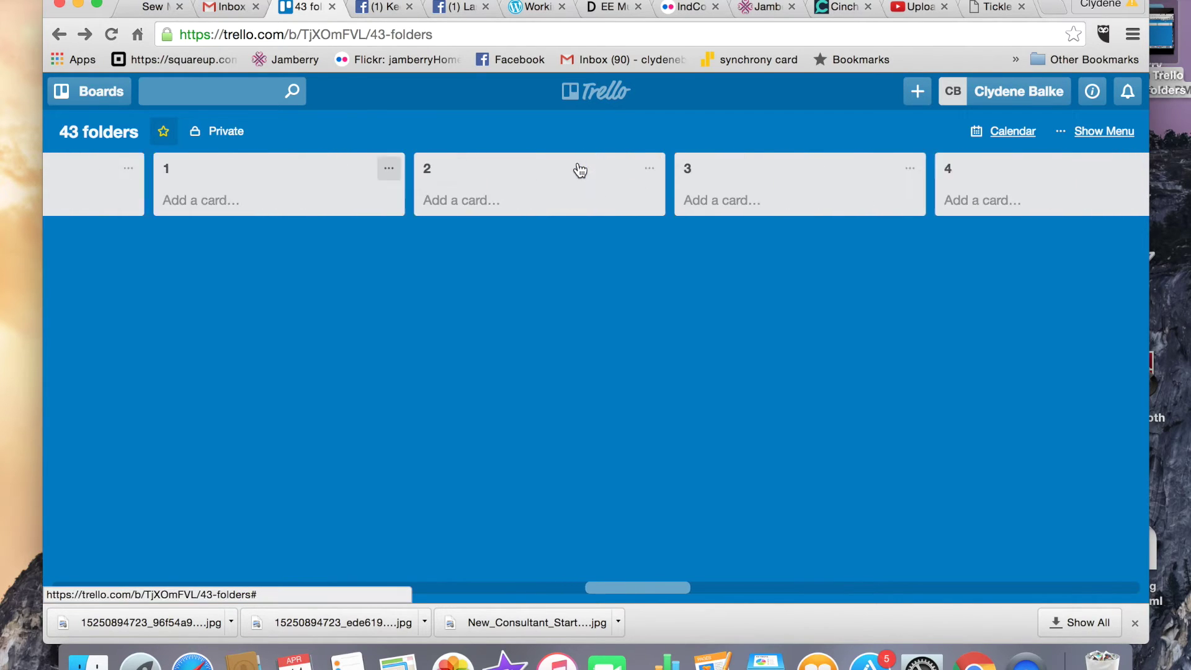
scroll(580, 171, "right", 8)
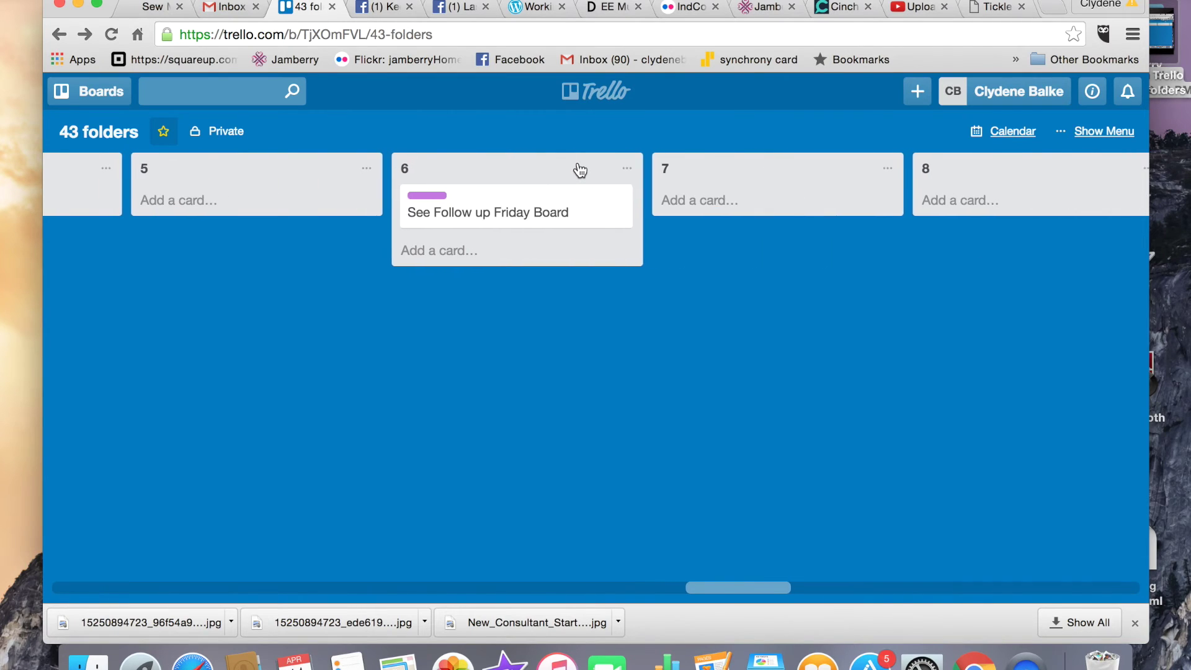
scroll(580, 171, "right", 2)
scroll(580, 170, "right", 7)
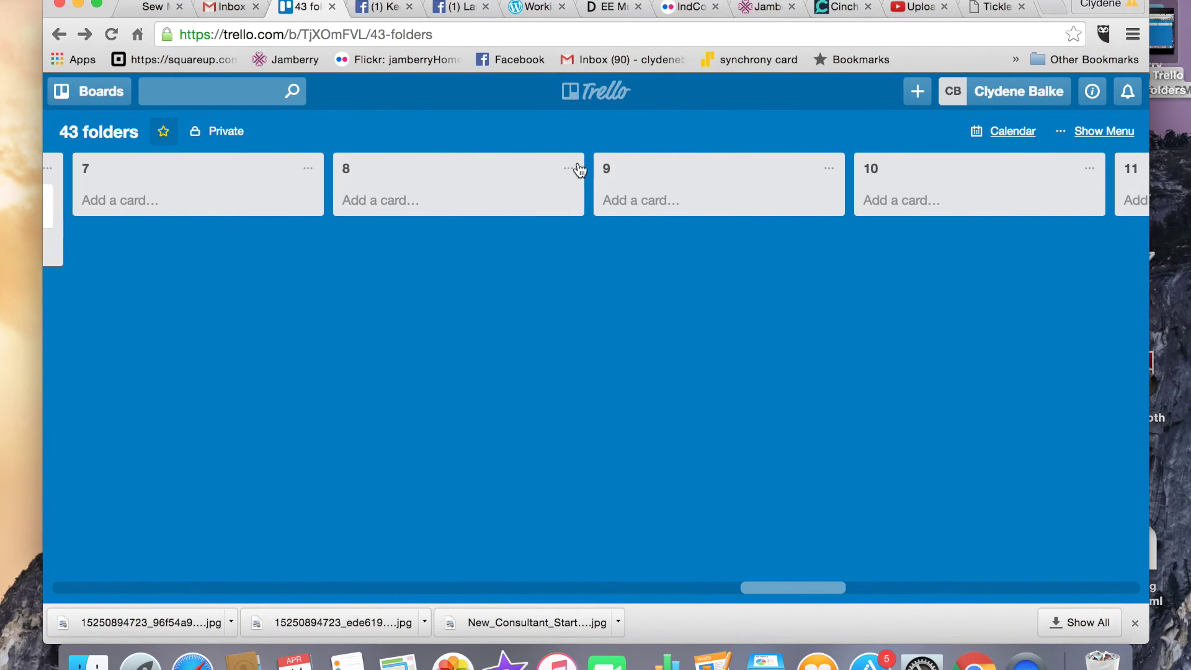
scroll(580, 171, "right", 1)
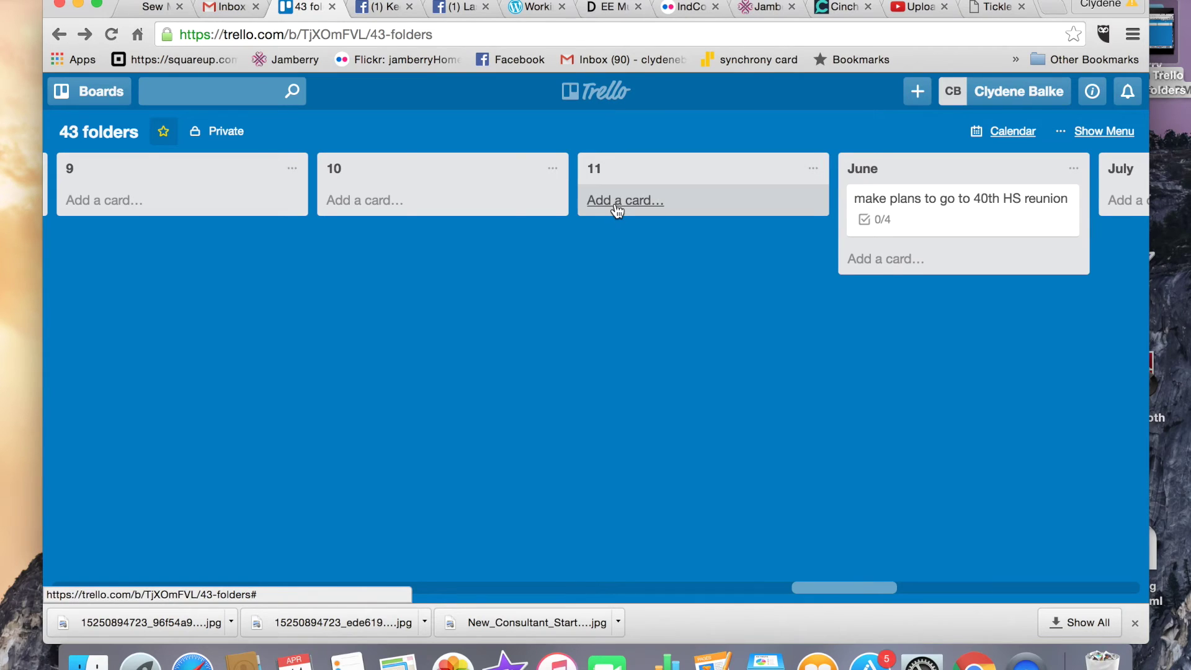
scroll(617, 211, "left", 15)
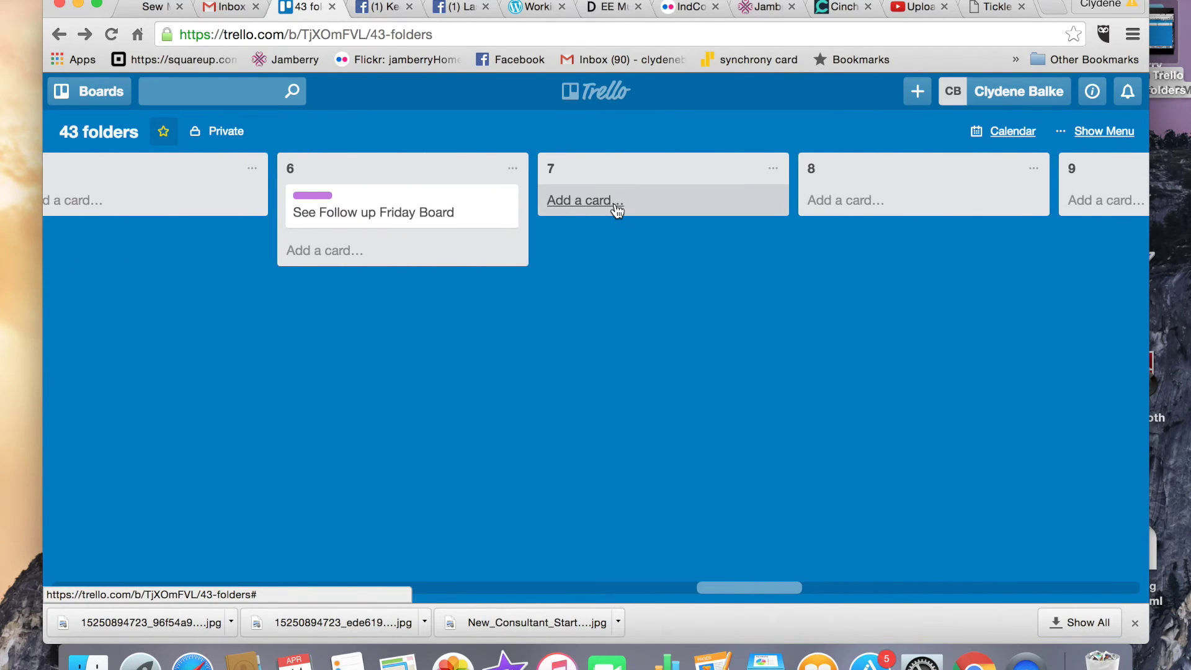
scroll(617, 210, "left", 20)
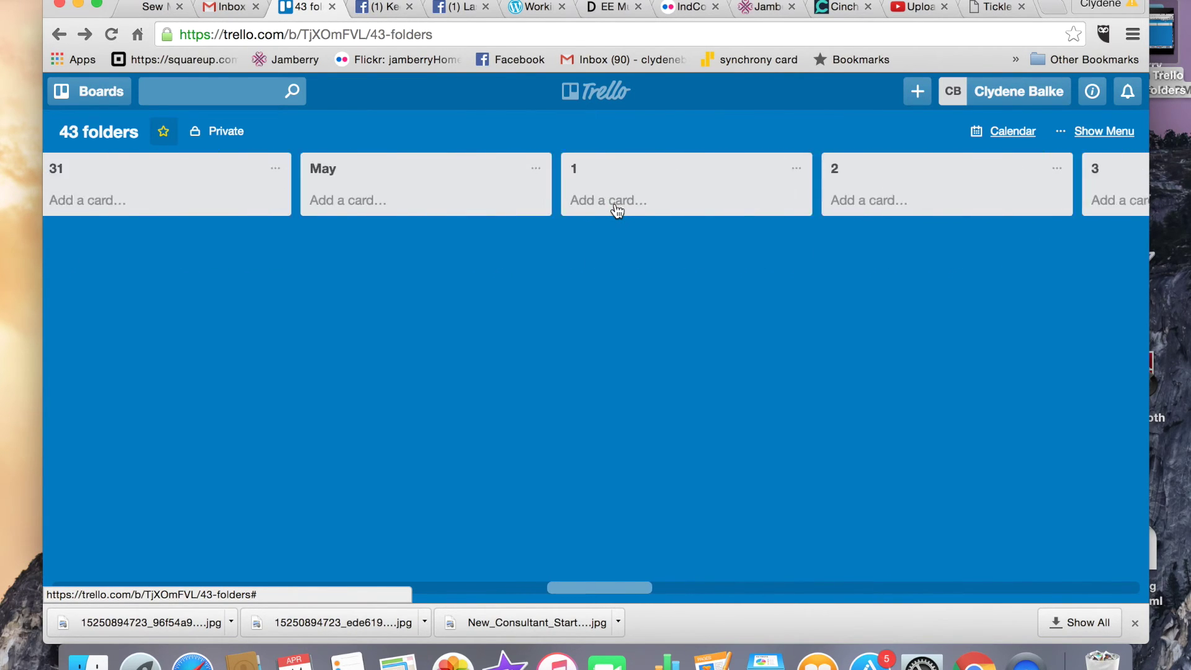
scroll(617, 210, "left", 20)
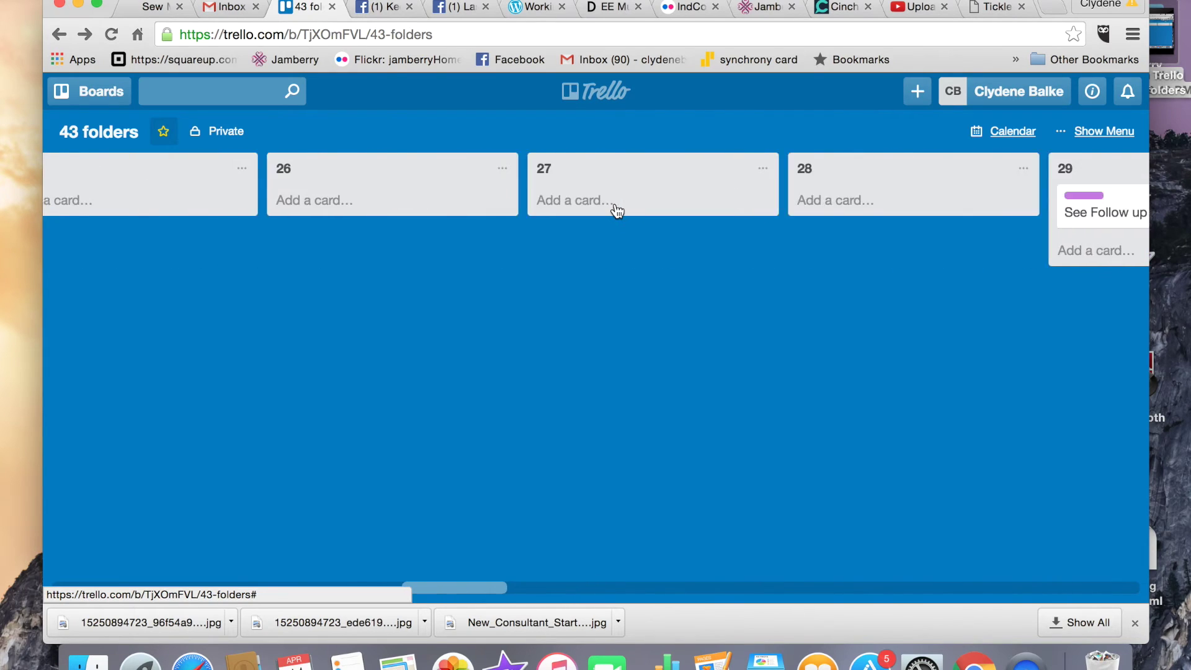
scroll(617, 211, "left", 15)
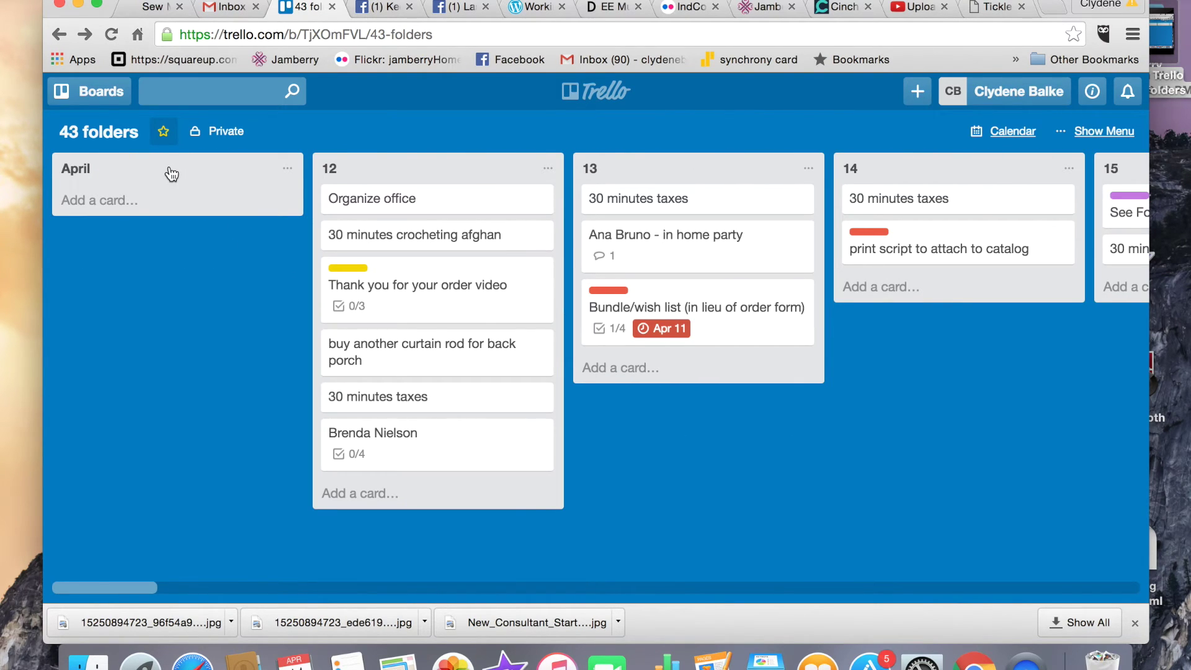
Drag the April list from further along the board to the start, before day list 12.
left_click_drag(171, 174, 758, 196)
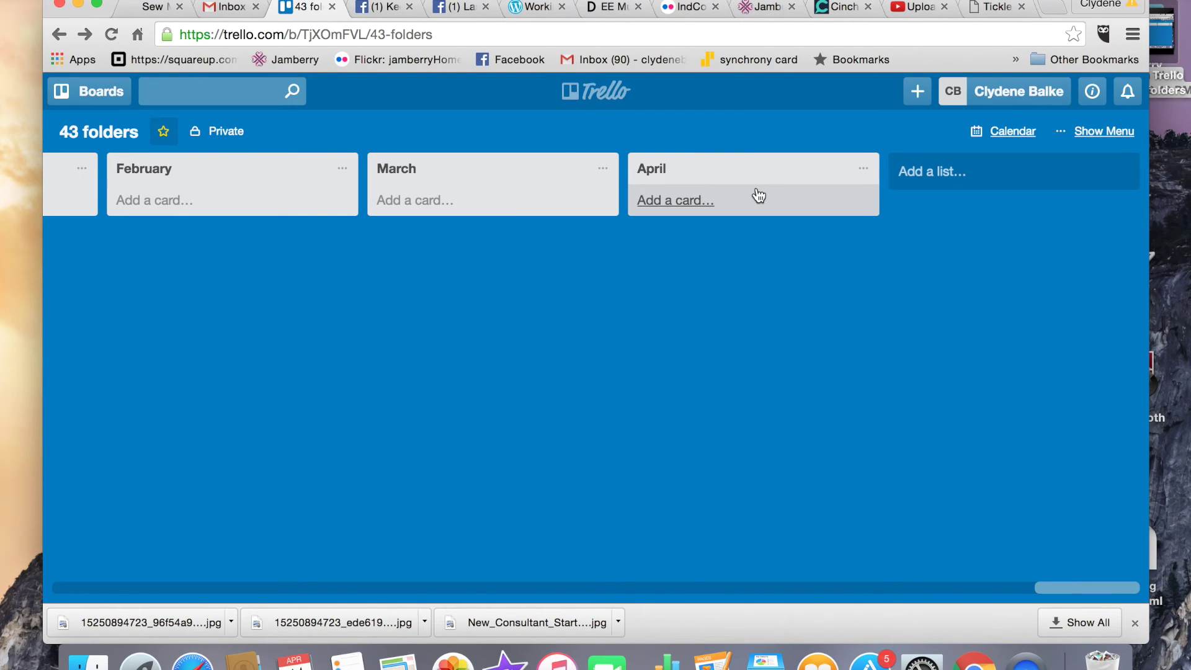
scroll(758, 196, "left", 20)
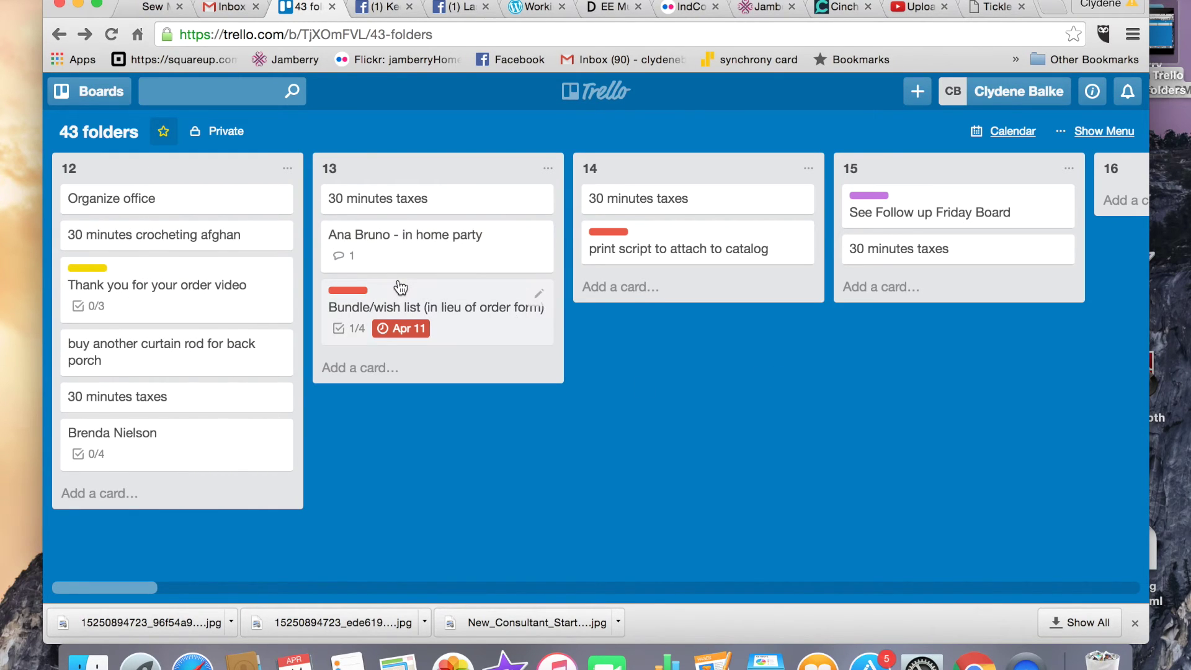
scroll(932, 317, "right", 2)
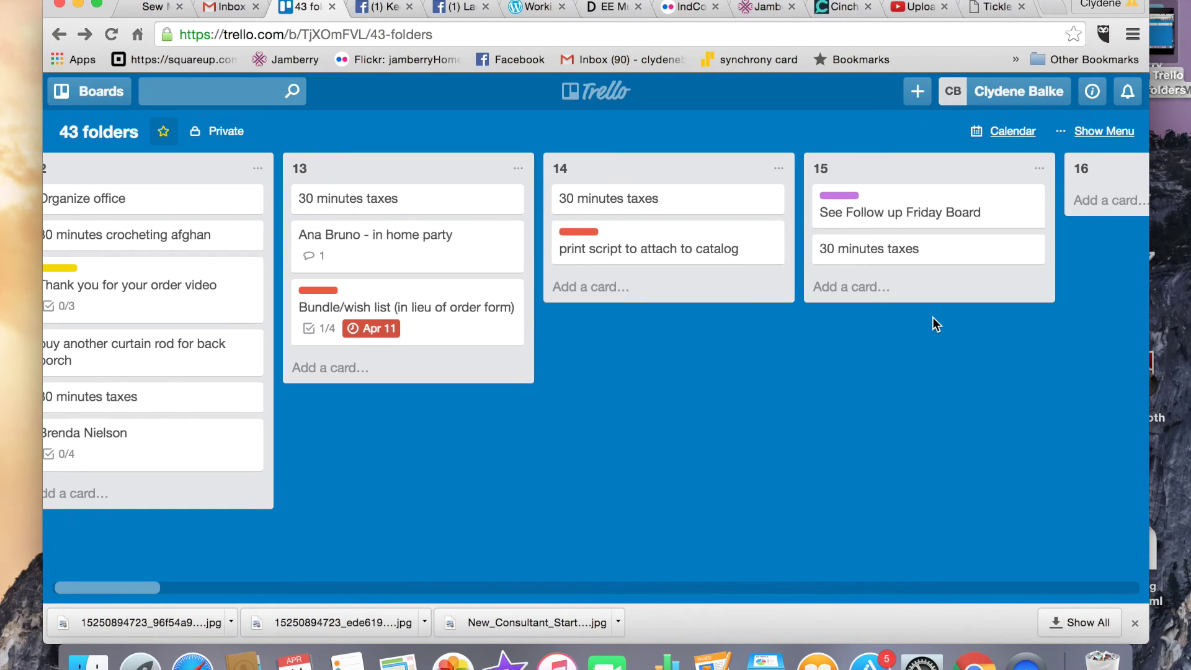
scroll(655, 363, "right", 20)
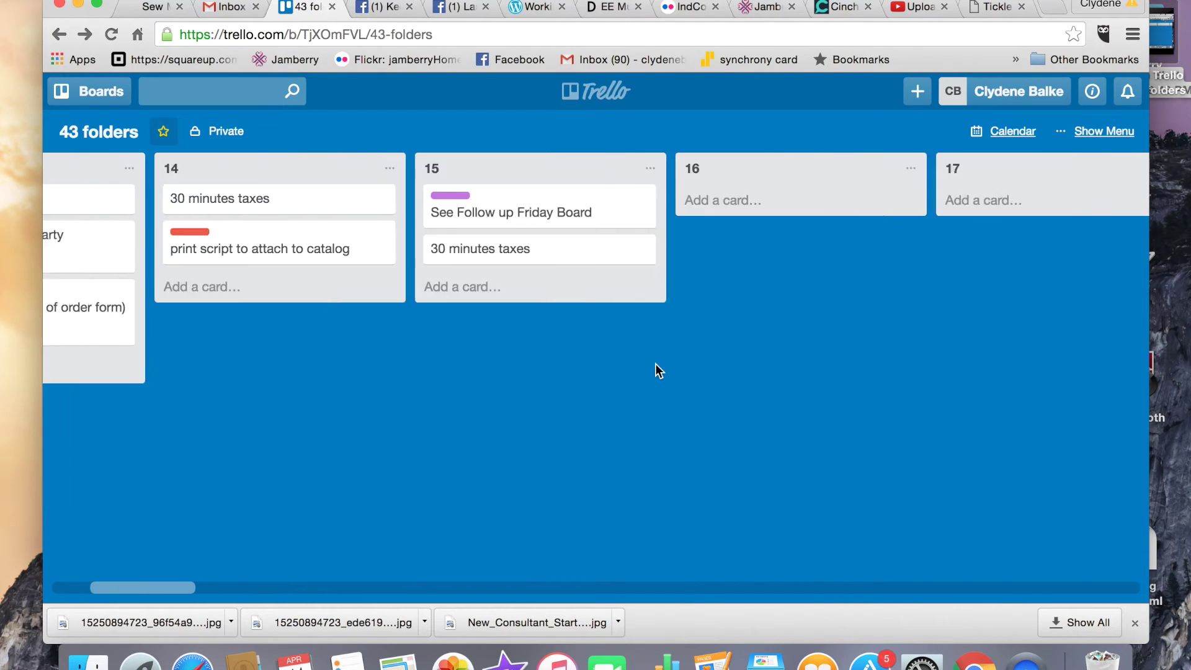
scroll(654, 364, "right", 20)
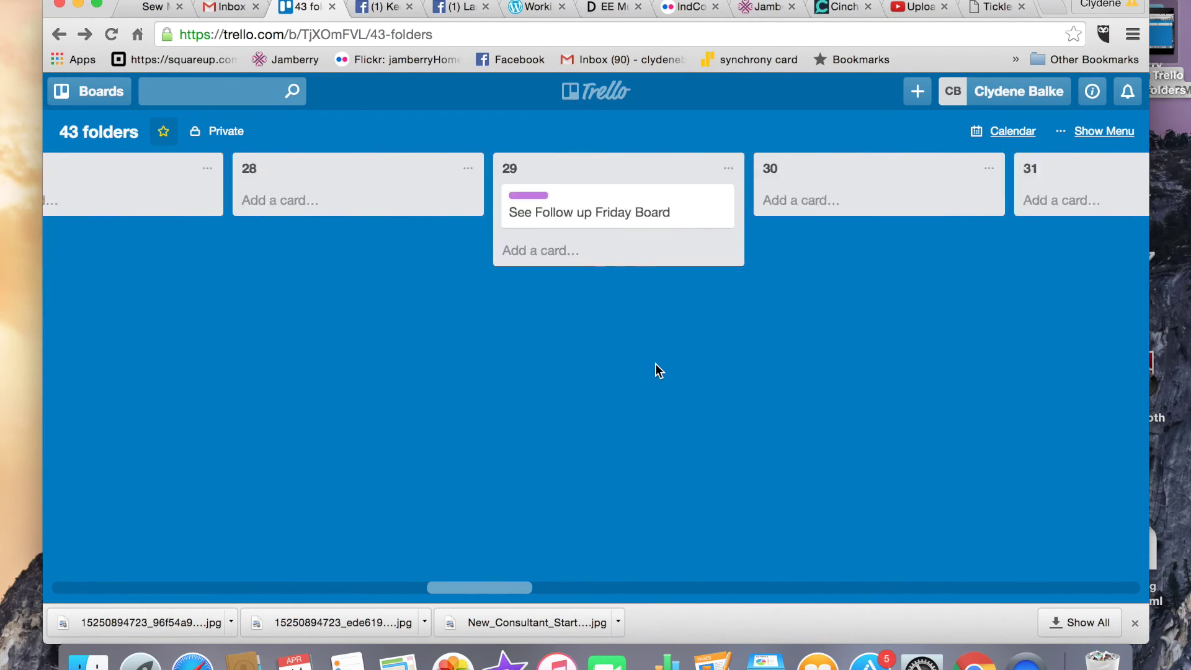
scroll(655, 363, "right", 20)
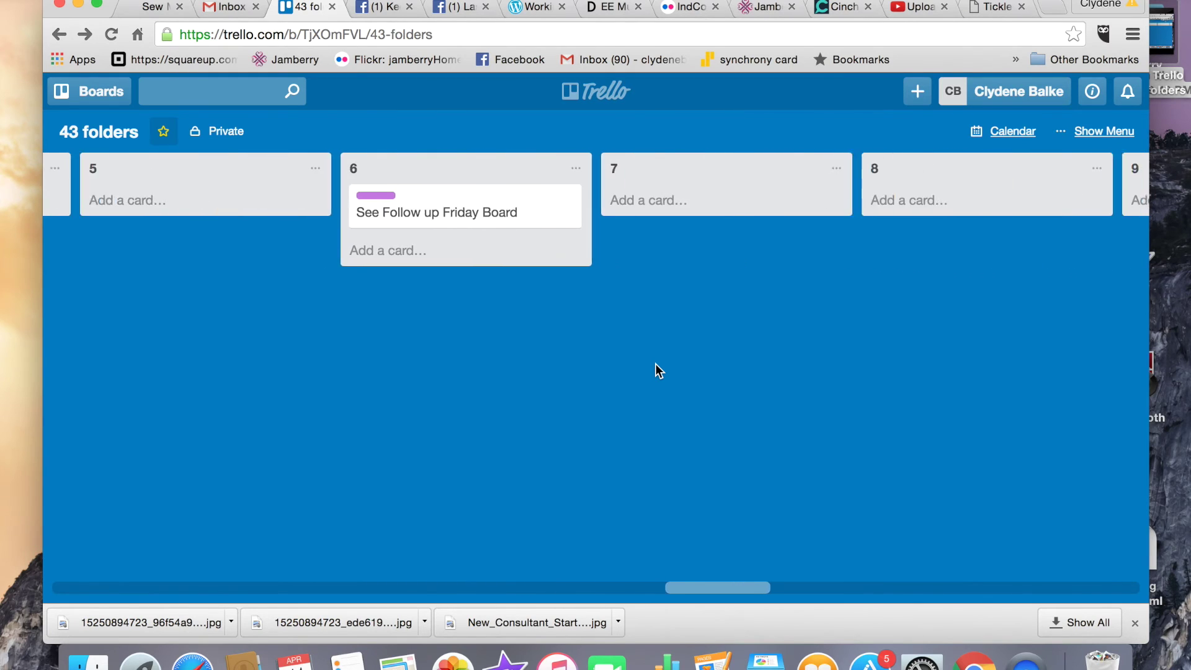
scroll(655, 364, "right", 20)
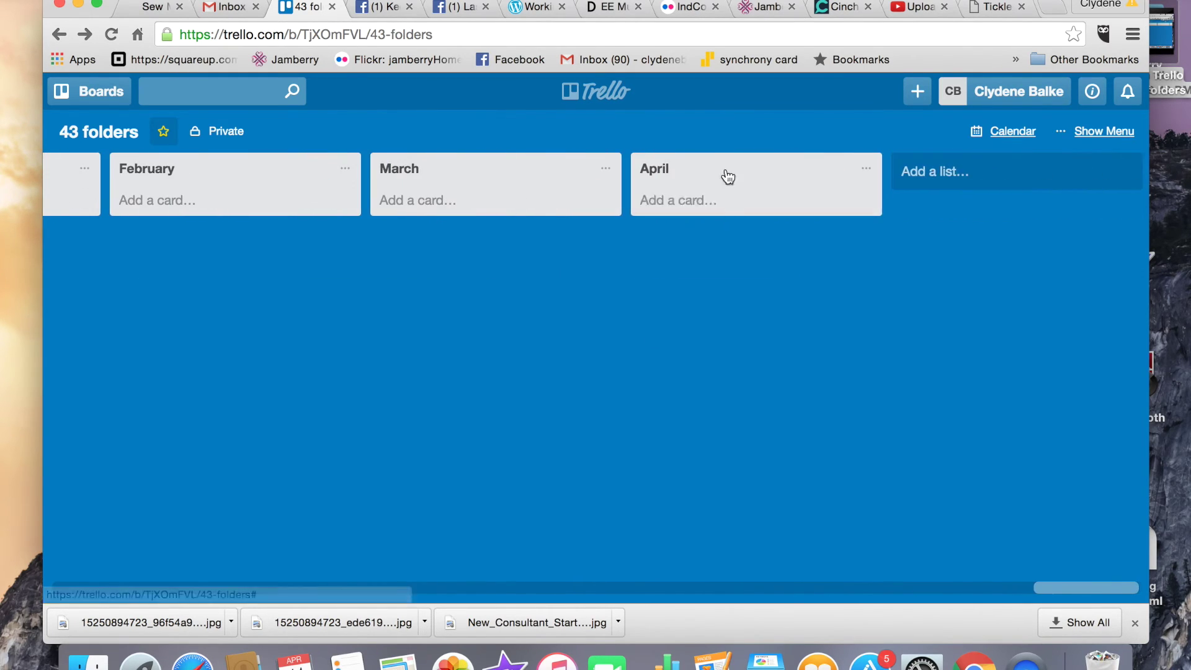
left_click(727, 173)
left_click_drag(689, 181, 142, 180)
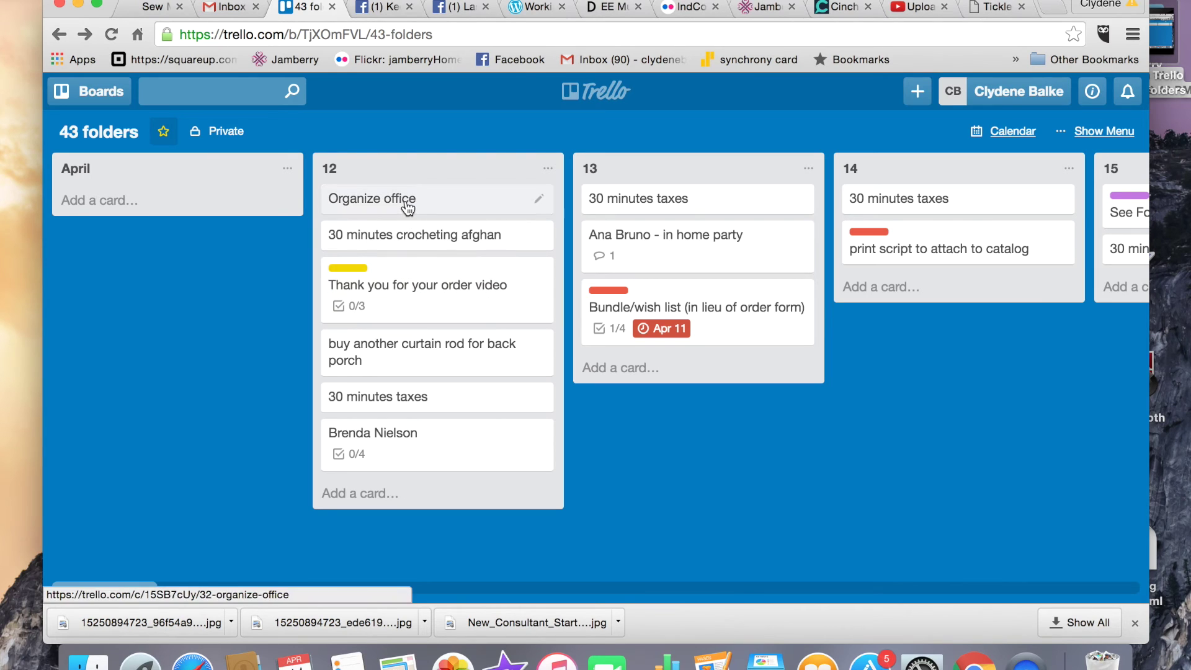
In list 12, put the thank-you video card below curtain rod and the 0/4 card above 30 minutes taxes.
mouse_move(407, 206)
left_mouse_down()
mouse_move(646, 224)
mouse_move(475, 199)
mouse_move(420, 205)
left_mouse_up()
mouse_move(397, 292)
left_mouse_down()
mouse_move(624, 292)
mouse_move(392, 303)
left_mouse_up()
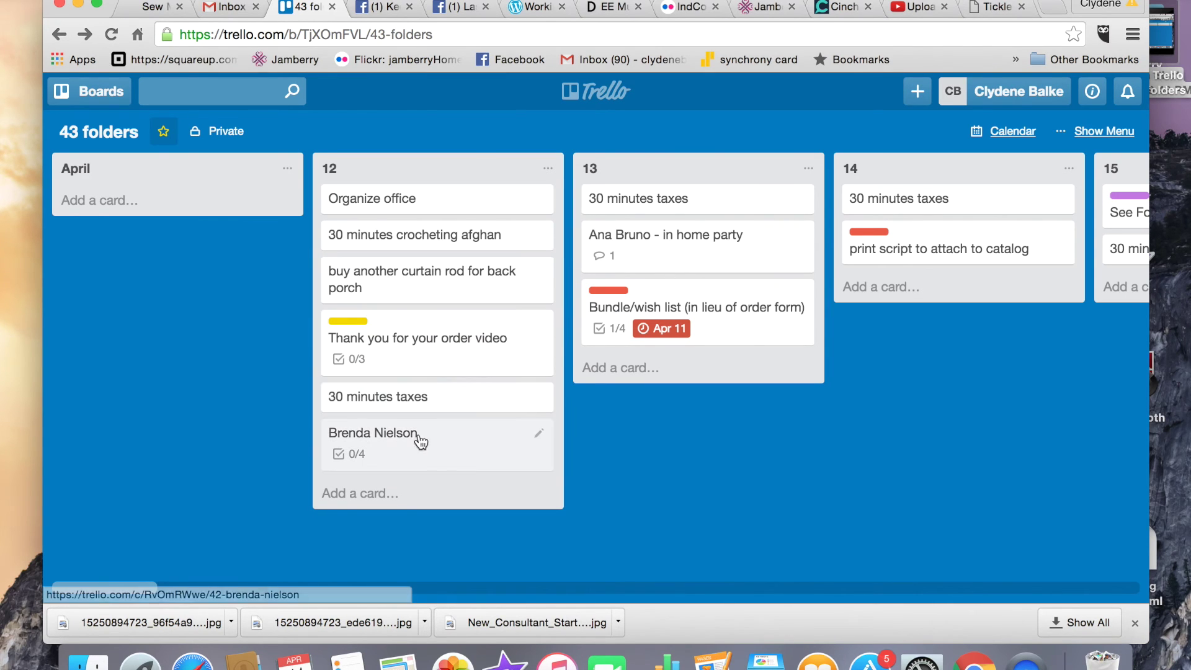
left_click(510, 405)
left_click_drag(510, 404, 391, 372)
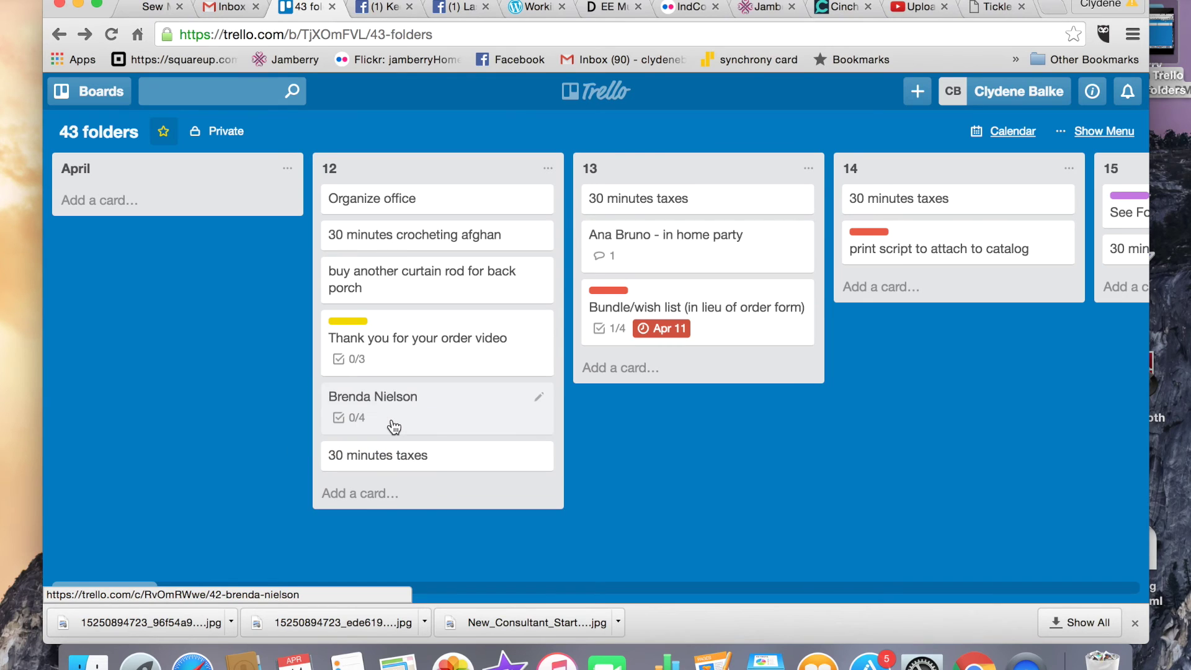
Browse the day lists through 15 and 16, then bring up the boards list.
scroll(698, 347, "right", 5)
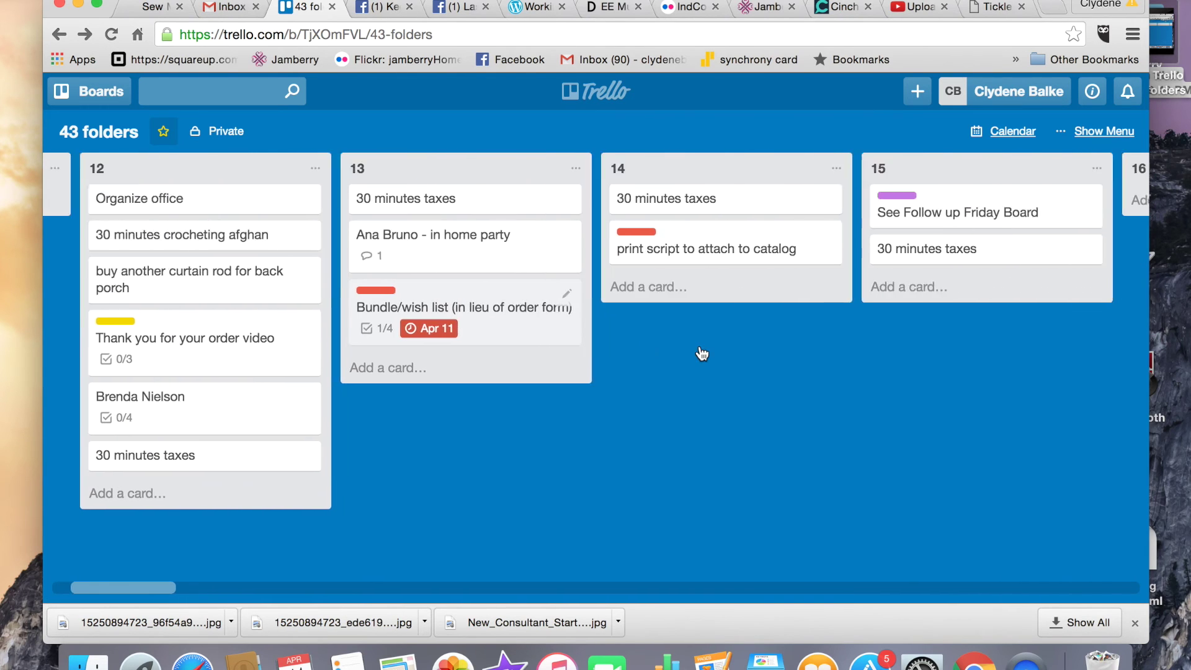
scroll(698, 345, "right", 4)
scroll(699, 345, "left", 3)
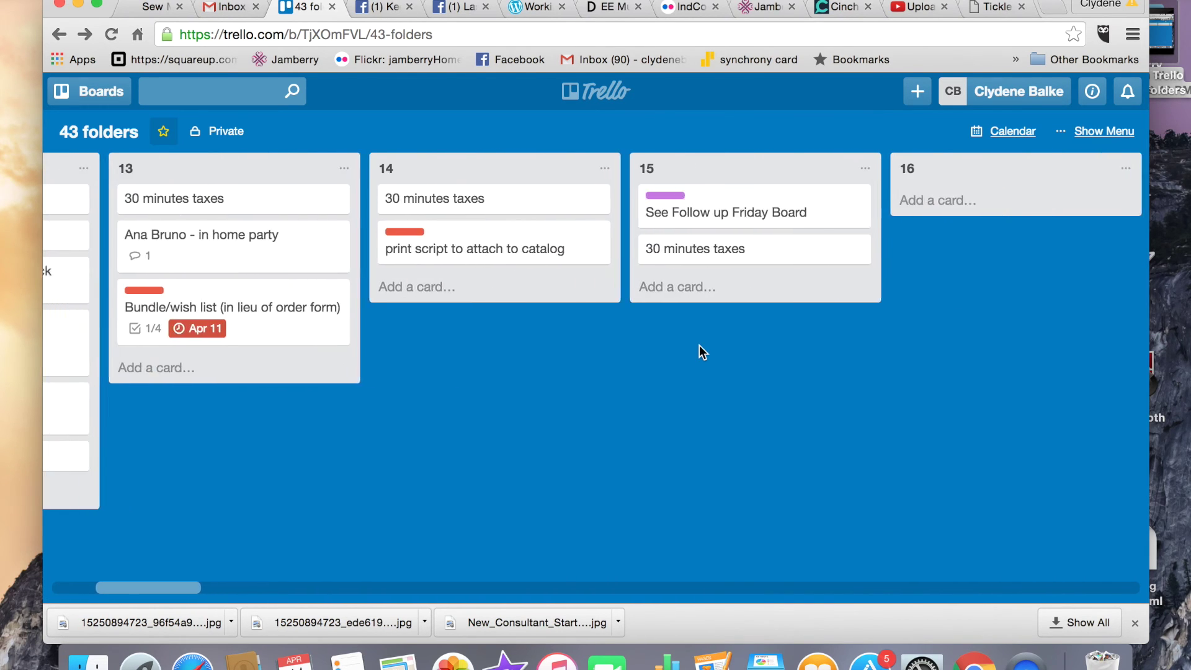
scroll(699, 345, "left", 1)
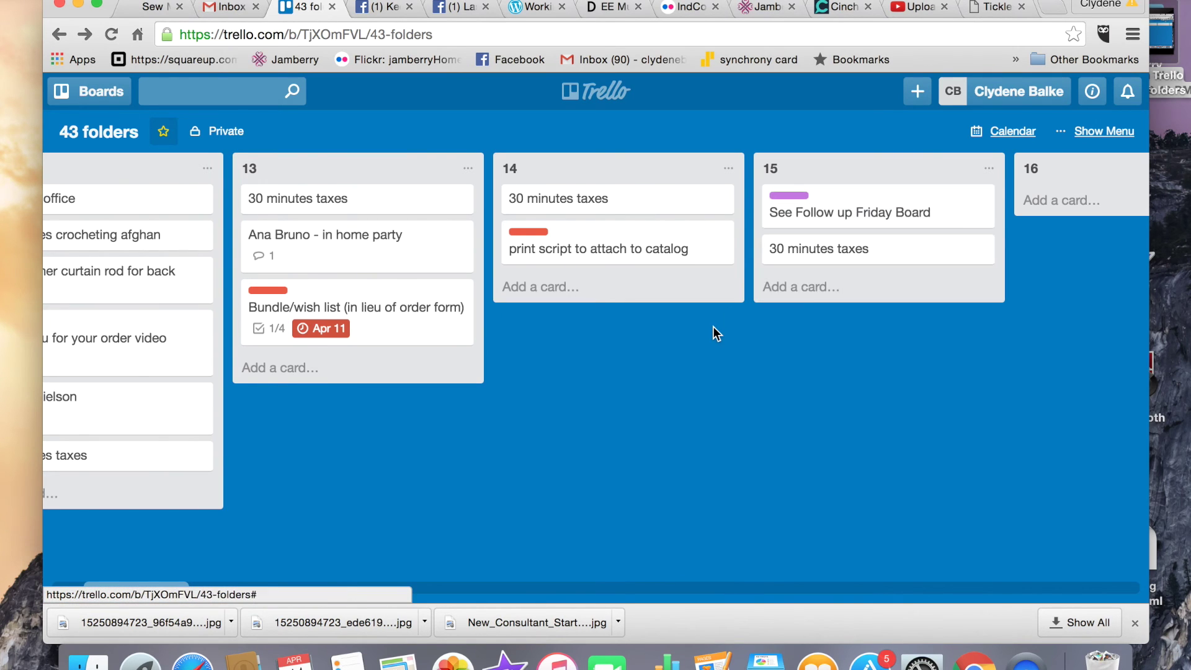
scroll(713, 326, "left", 10)
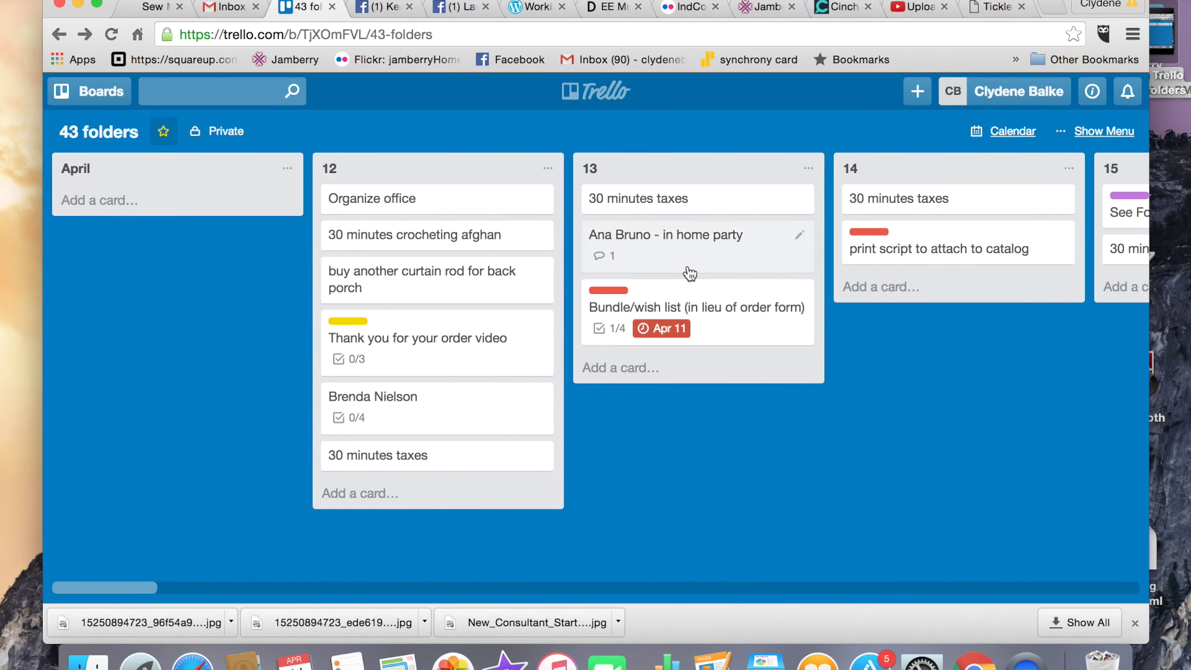
scroll(687, 274, "right", 3)
scroll(685, 270, "left", 3)
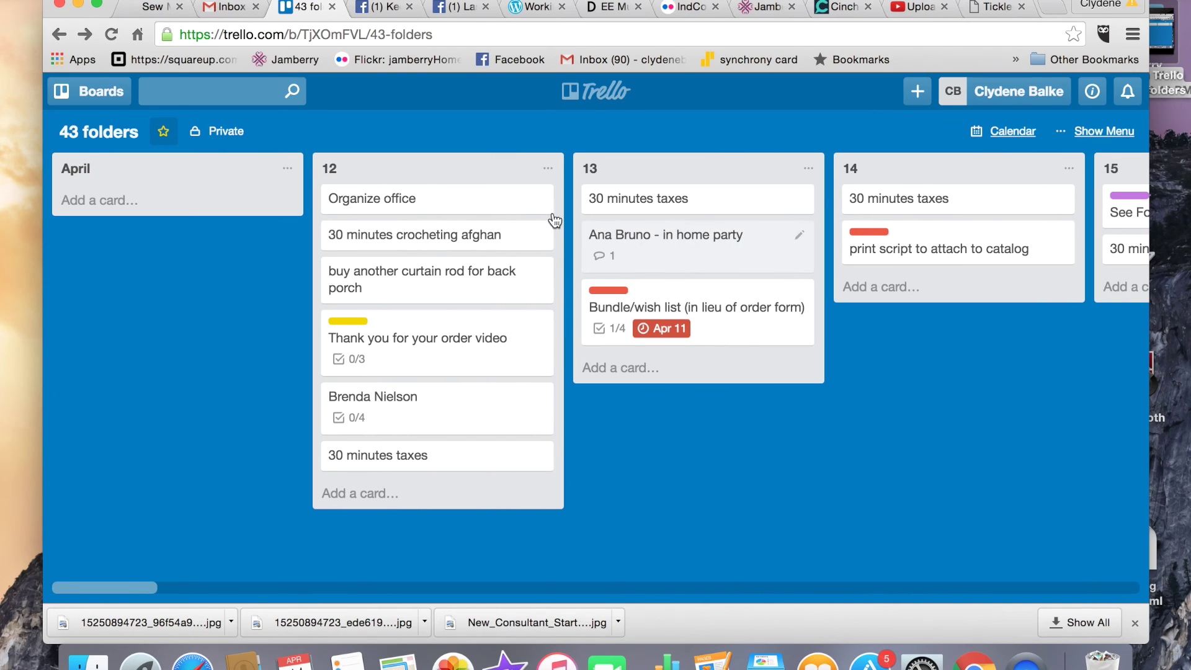
left_click(90, 93)
Open the Follow Up Friday Power Hour board from Recent Boards and browse its follow-up category lists.
scroll(96, 359, "down", 2)
left_click(112, 388)
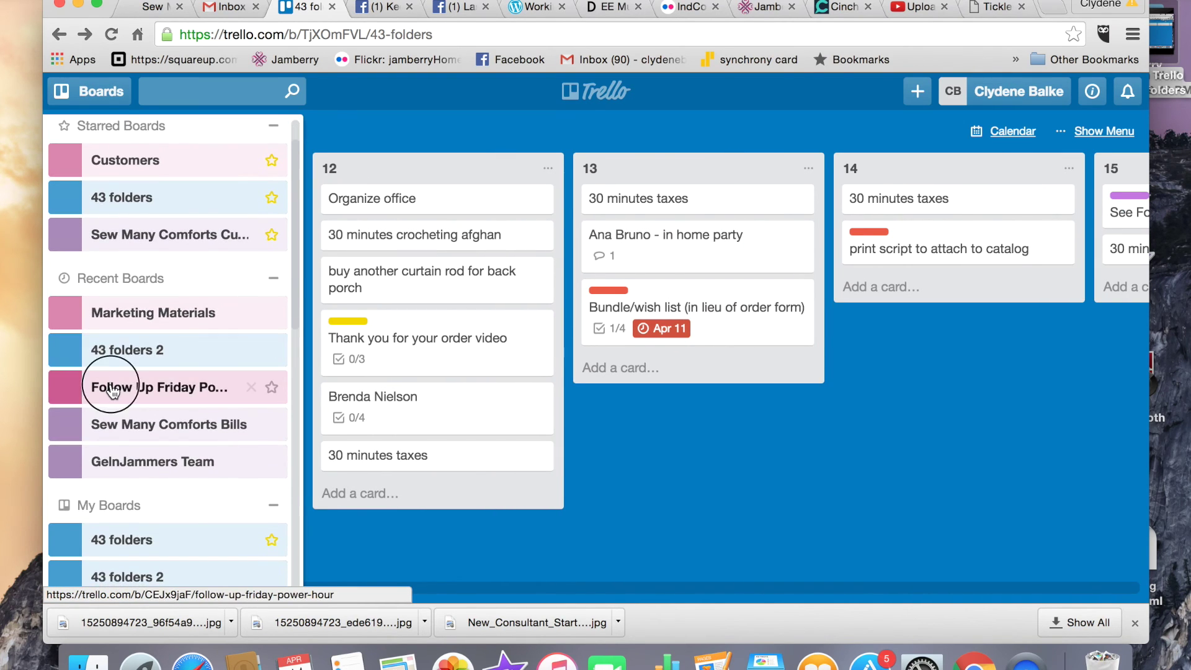
scroll(206, 293, "left", 20)
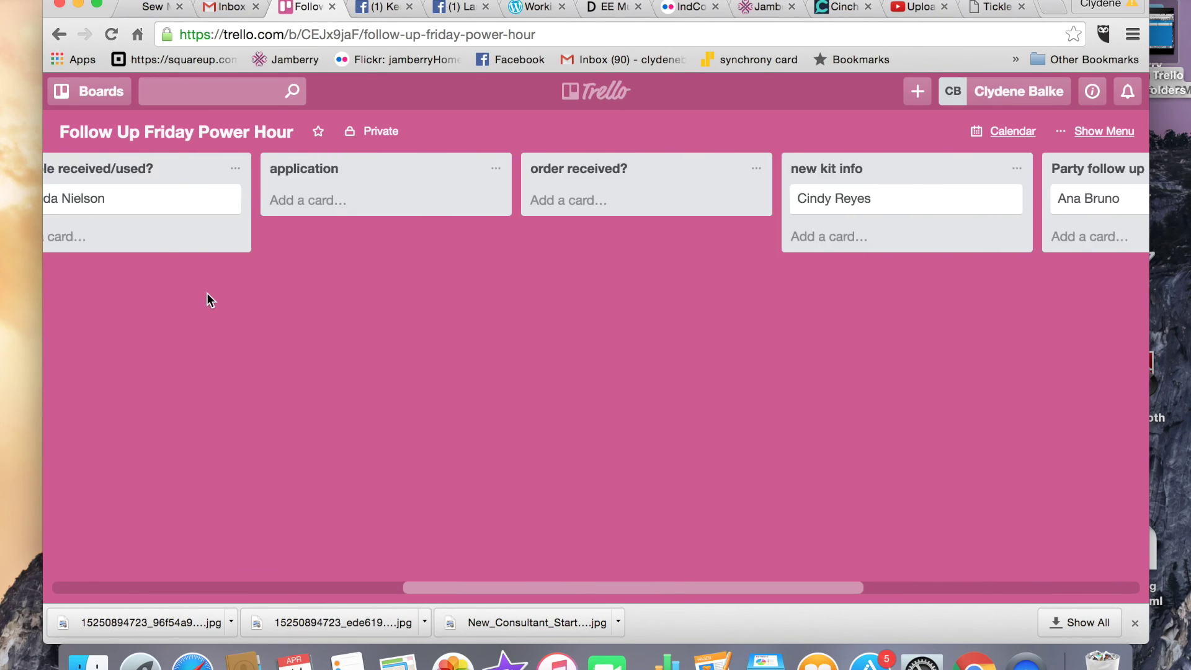
scroll(207, 293, "left", 20)
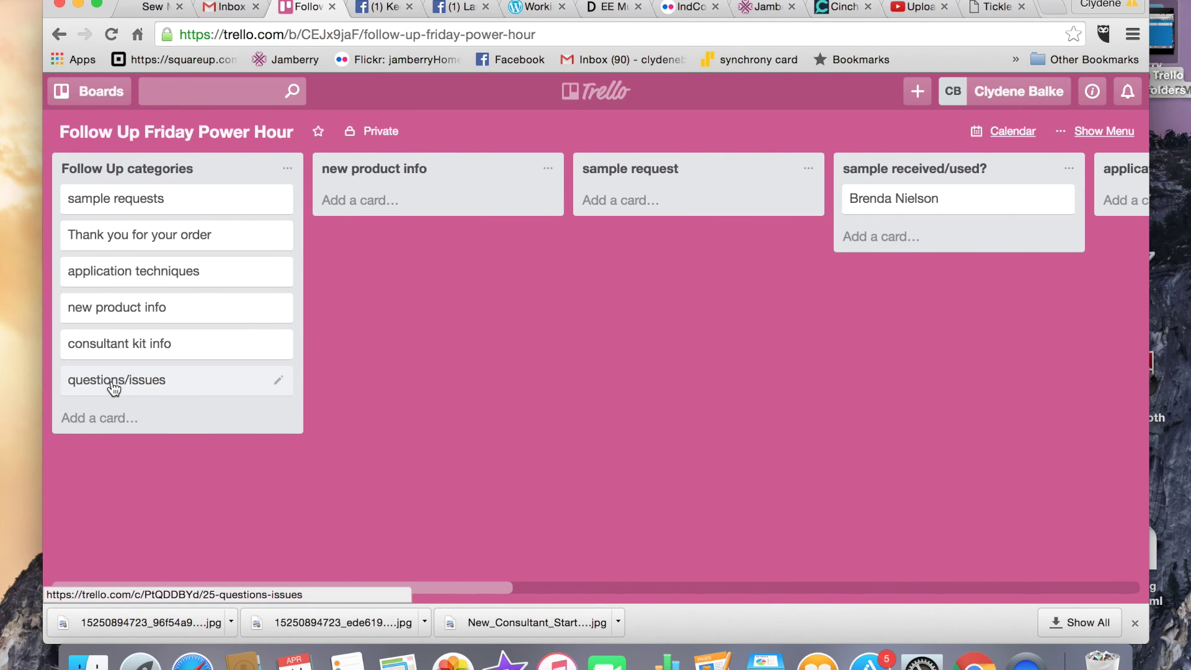
scroll(384, 278, "right", 1)
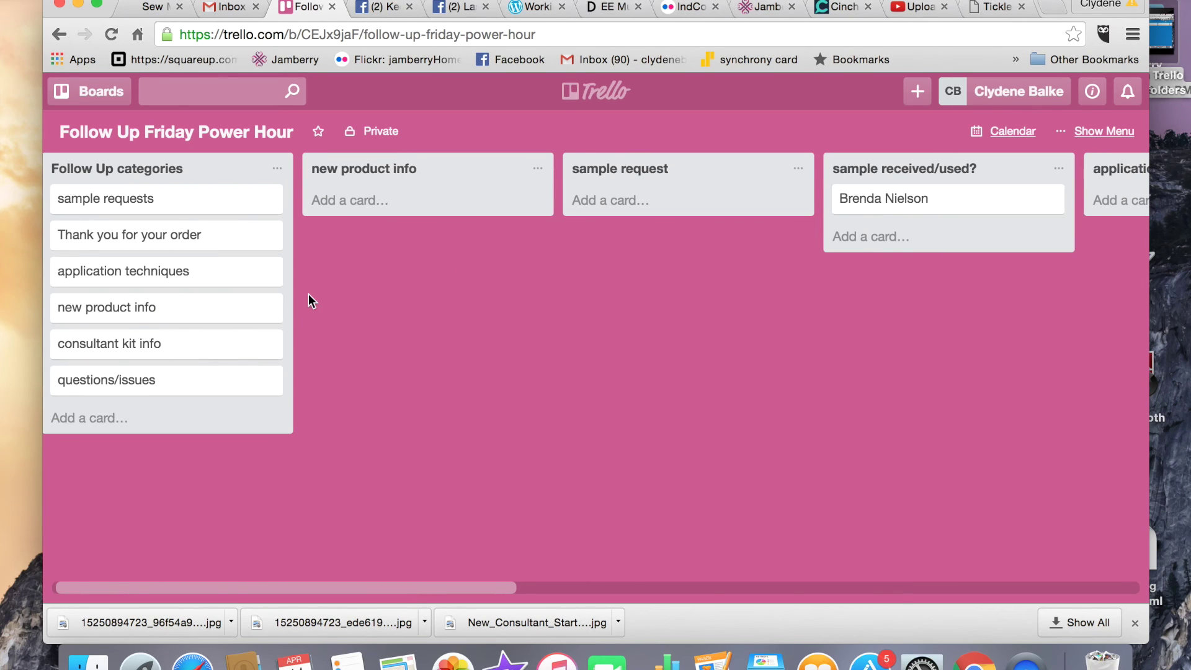
scroll(308, 294, "right", 4)
scroll(580, 216, "right", 5)
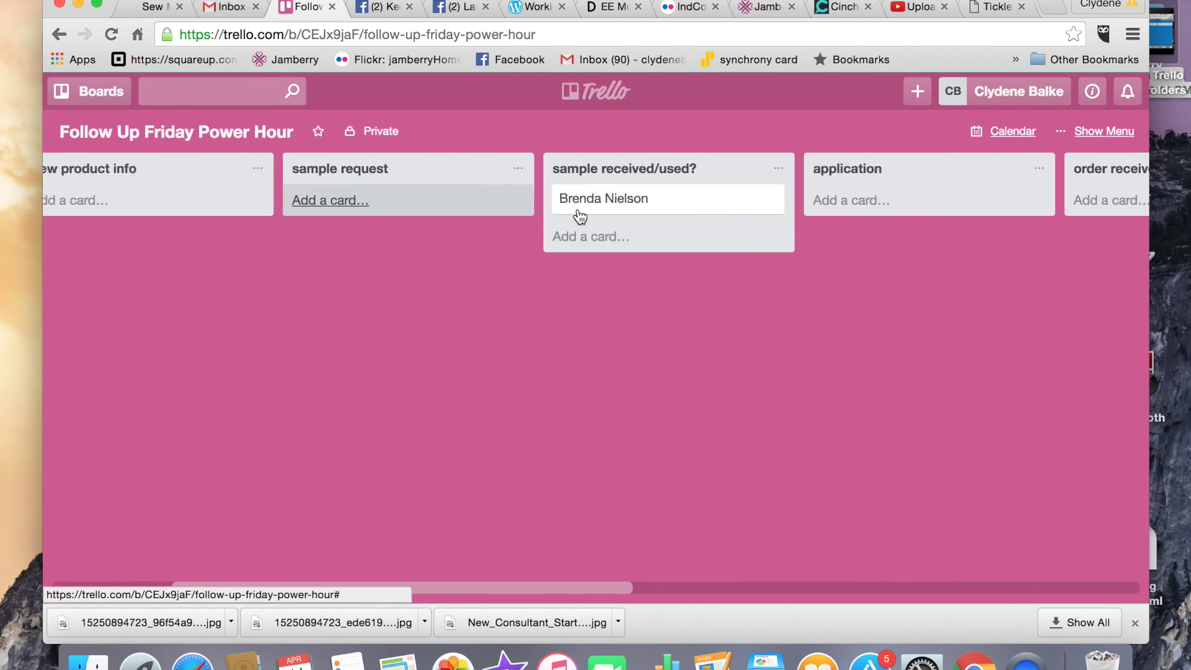
scroll(580, 215, "right", 10)
scroll(709, 266, "right", 6)
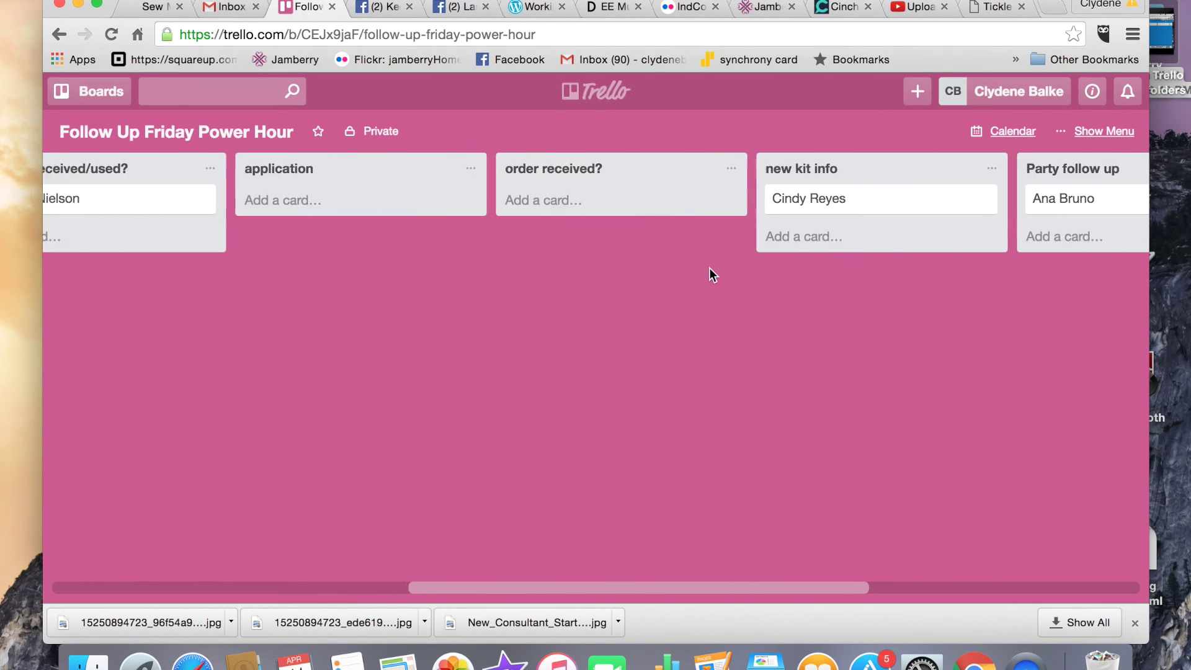
scroll(868, 213, "right", 7)
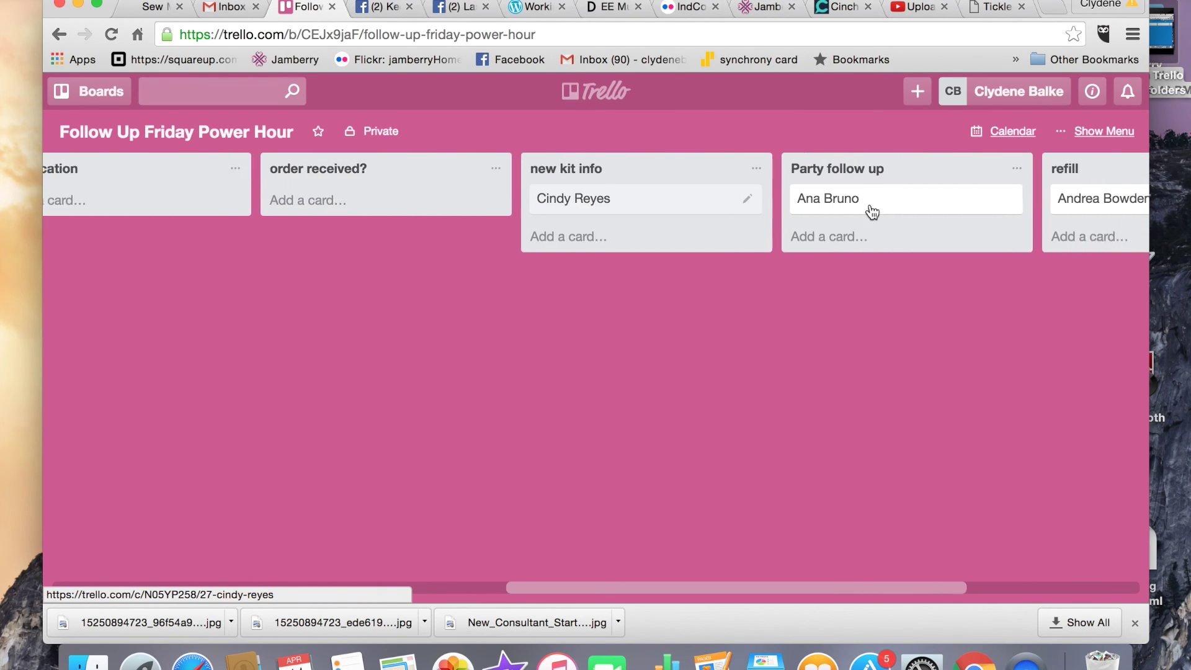
scroll(872, 213, "right", 6)
scroll(872, 213, "left", 20)
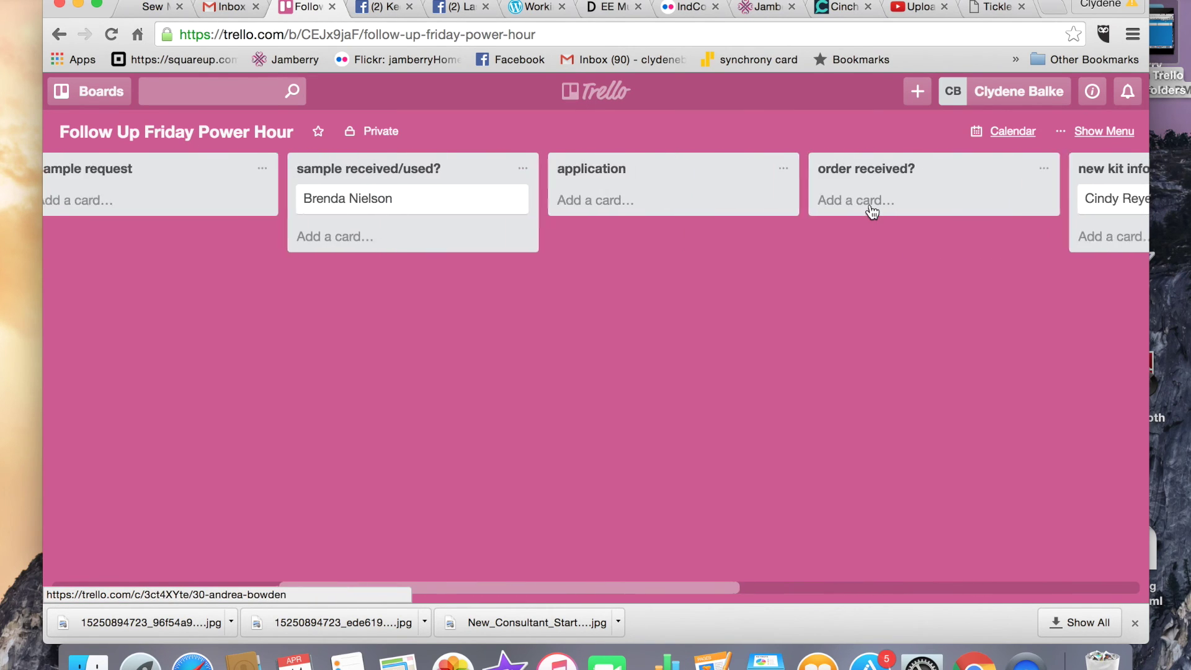
scroll(871, 209, "left", 9)
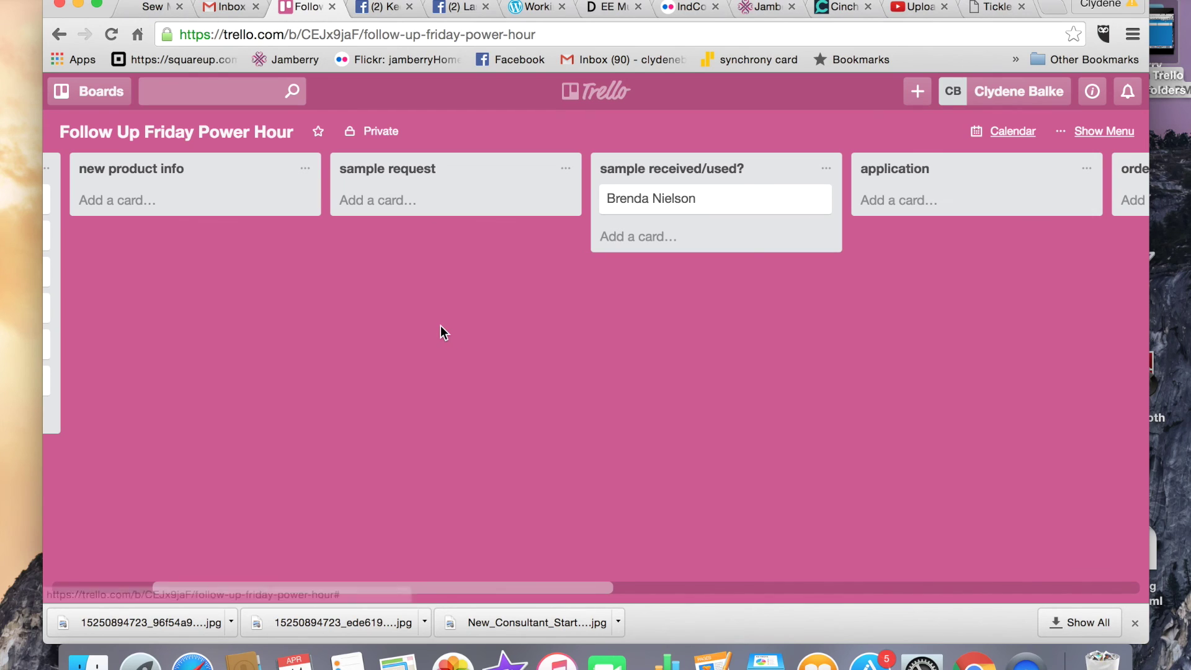
scroll(440, 327, "left", 6)
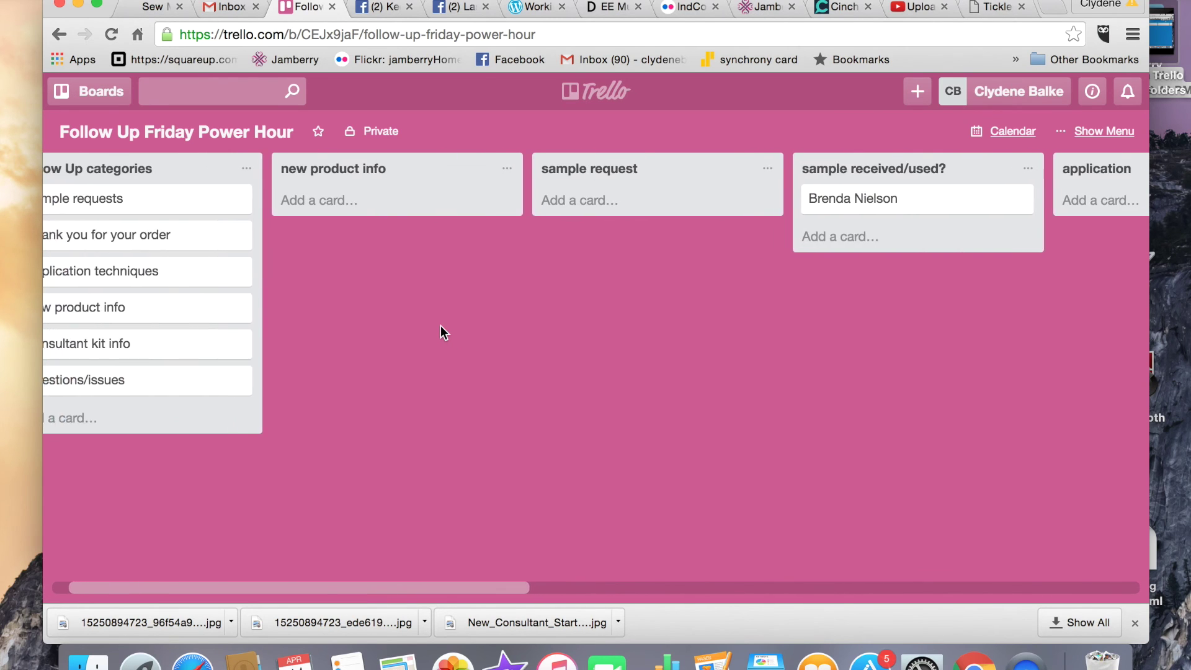
scroll(440, 327, "left", 2)
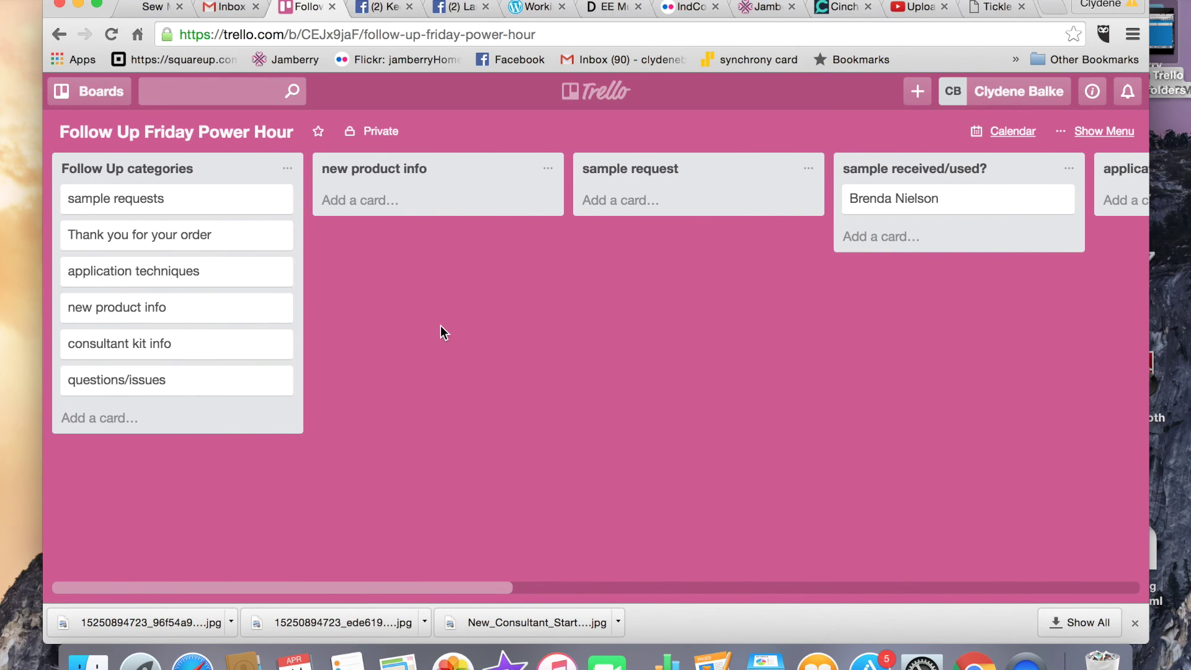
left_click(106, 99)
Return to the 43 folders board, look across it, then go to the Trello home page.
left_click(120, 248)
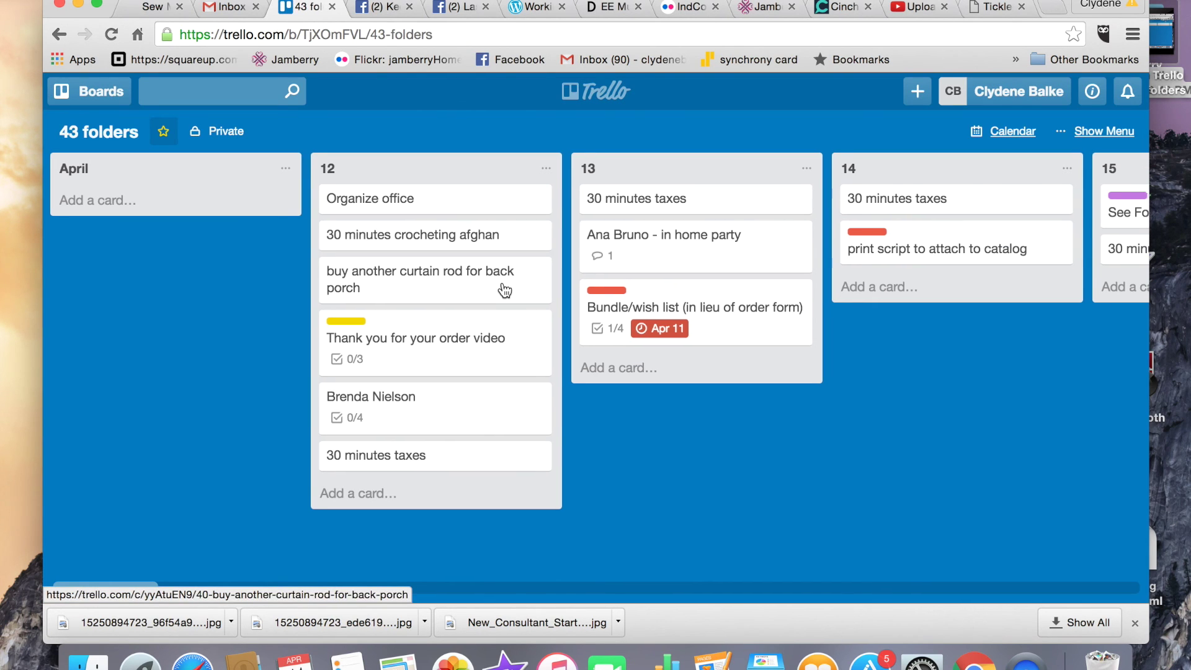
scroll(504, 290, "right", 5)
scroll(504, 290, "right", 8)
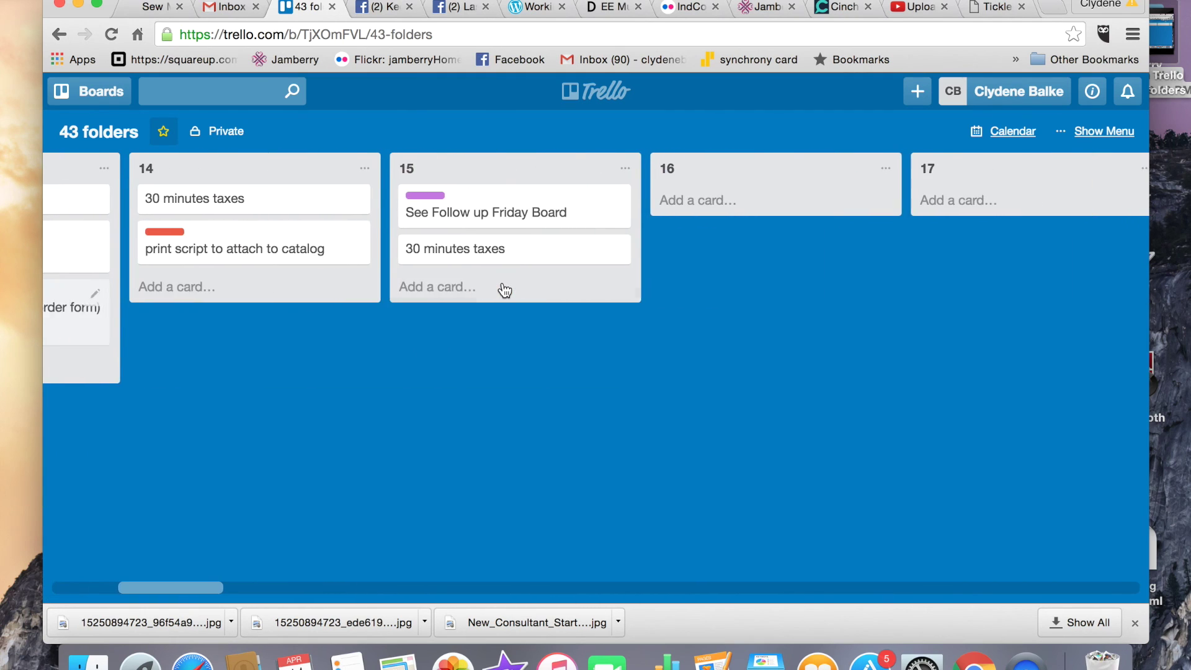
scroll(504, 290, "left", 9)
scroll(504, 291, "left", 5)
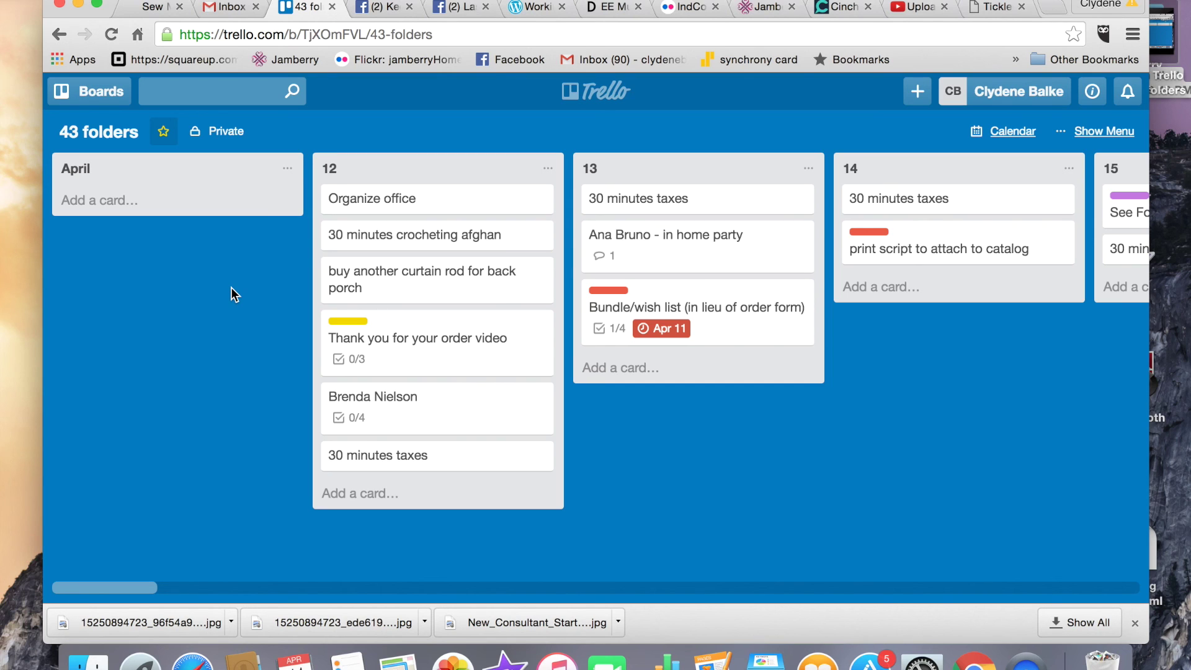
left_click(93, 92)
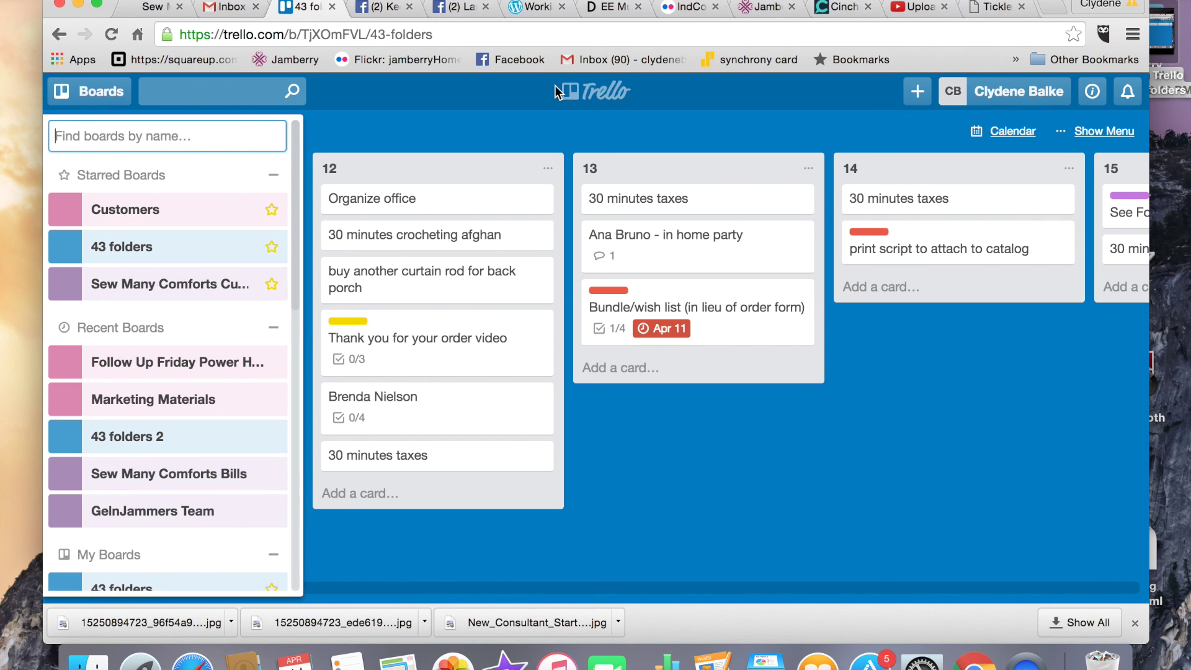
left_click(588, 93)
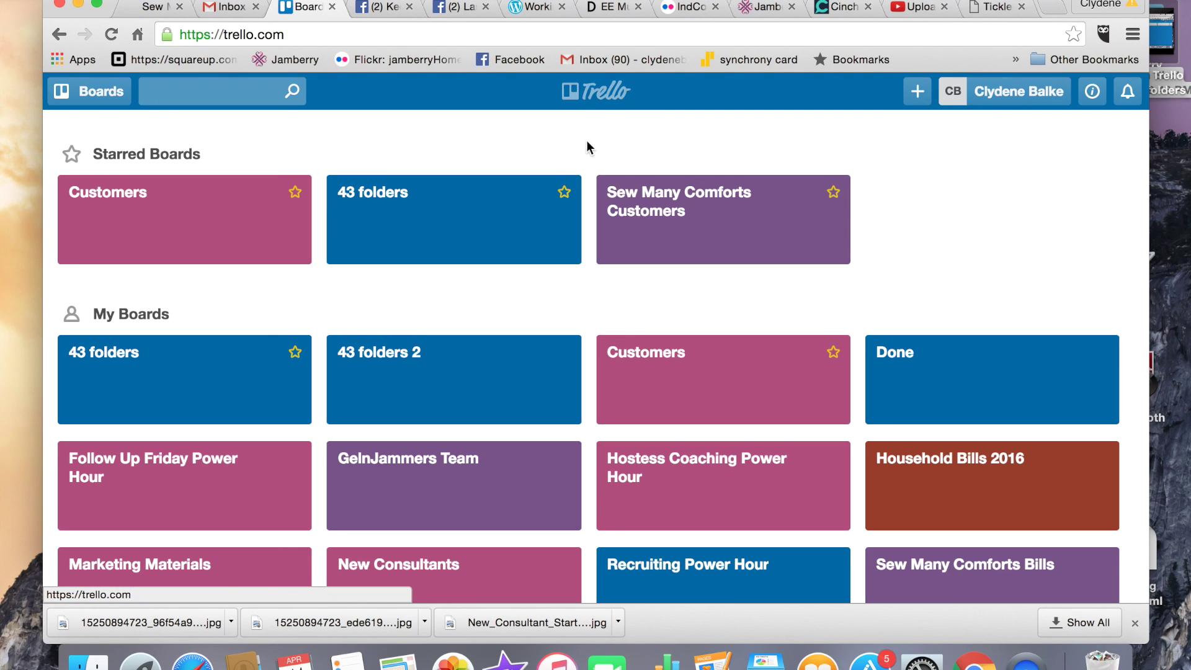